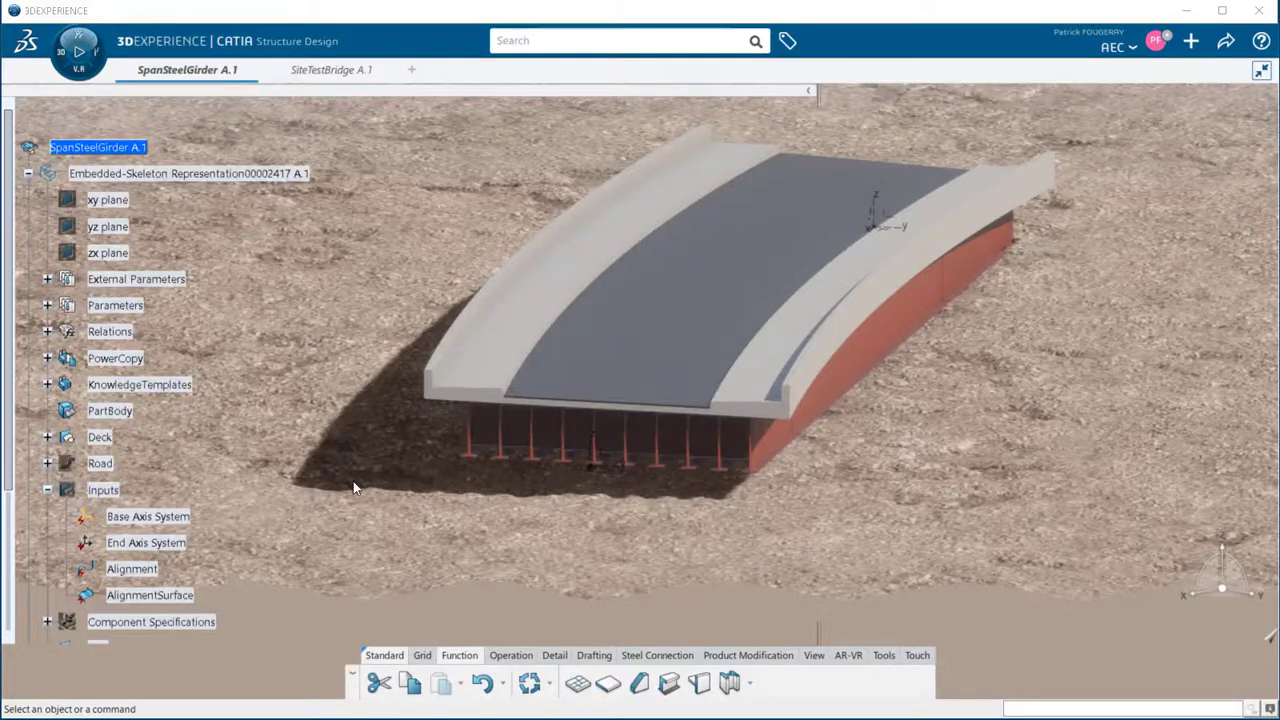
Show the template Inputs, inspect both axis systems, the alignment curve and surface, then hide them
{"action": "middle_click_drag", "start_coordinate": [353, 481], "coordinate": [409, 501]}
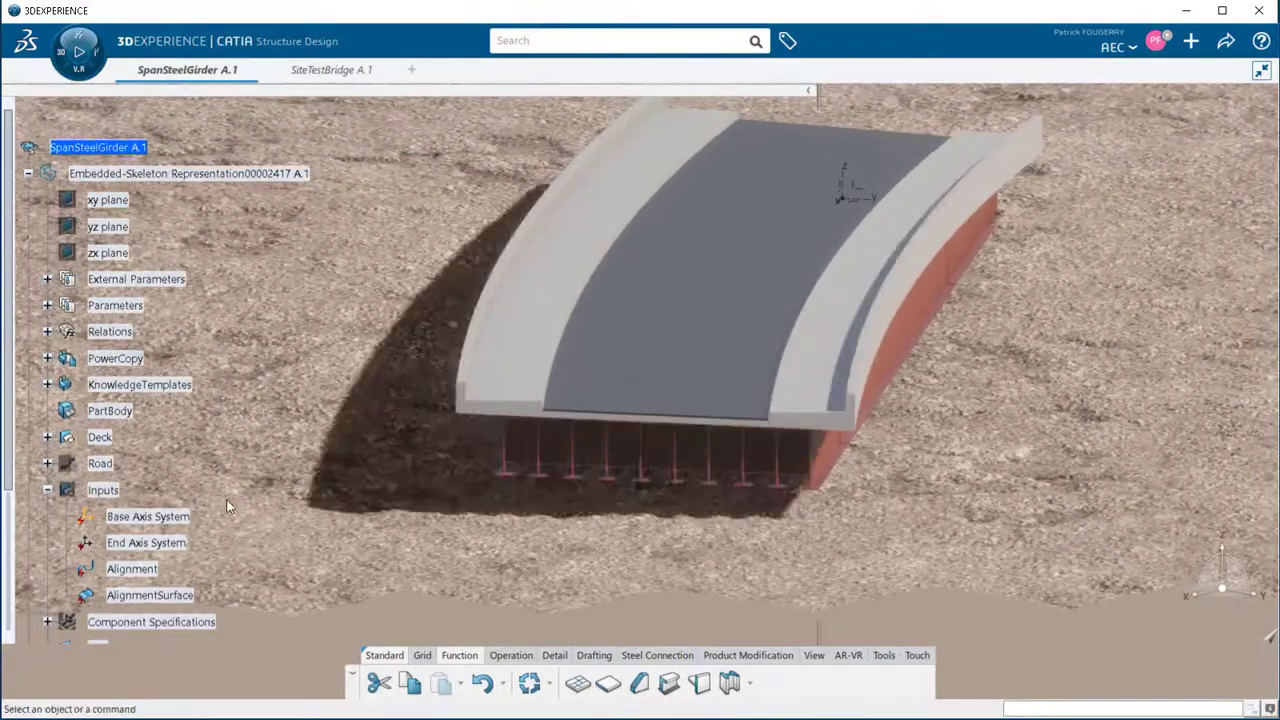
{"action": "right_click", "coordinate": [110, 490]}
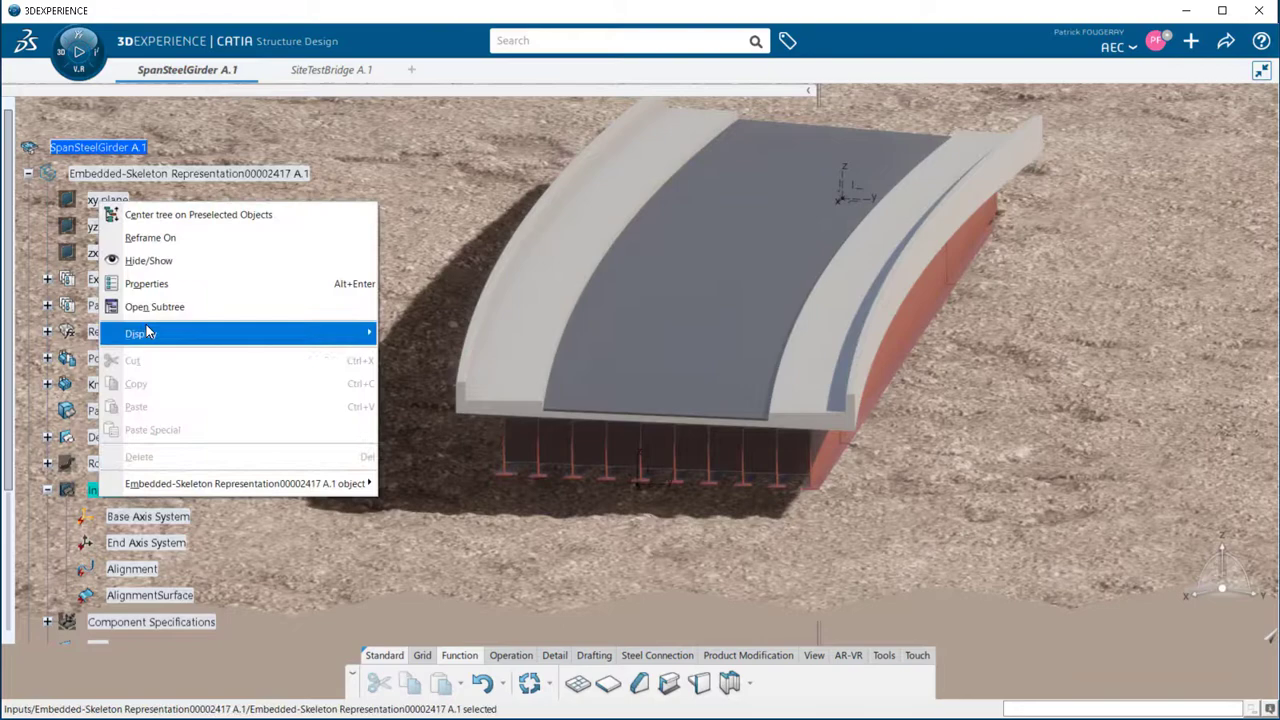
{"action": "left_click", "coordinate": [173, 258]}
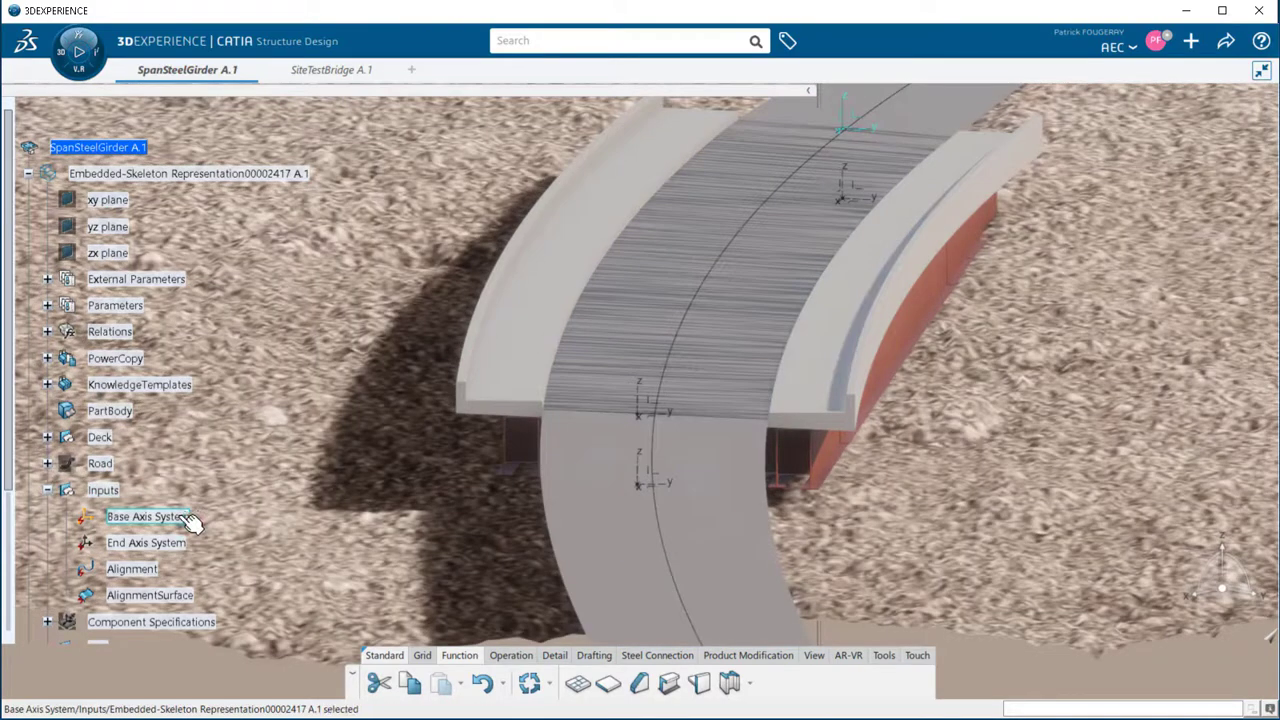
{"action": "left_click", "coordinate": [188, 518]}
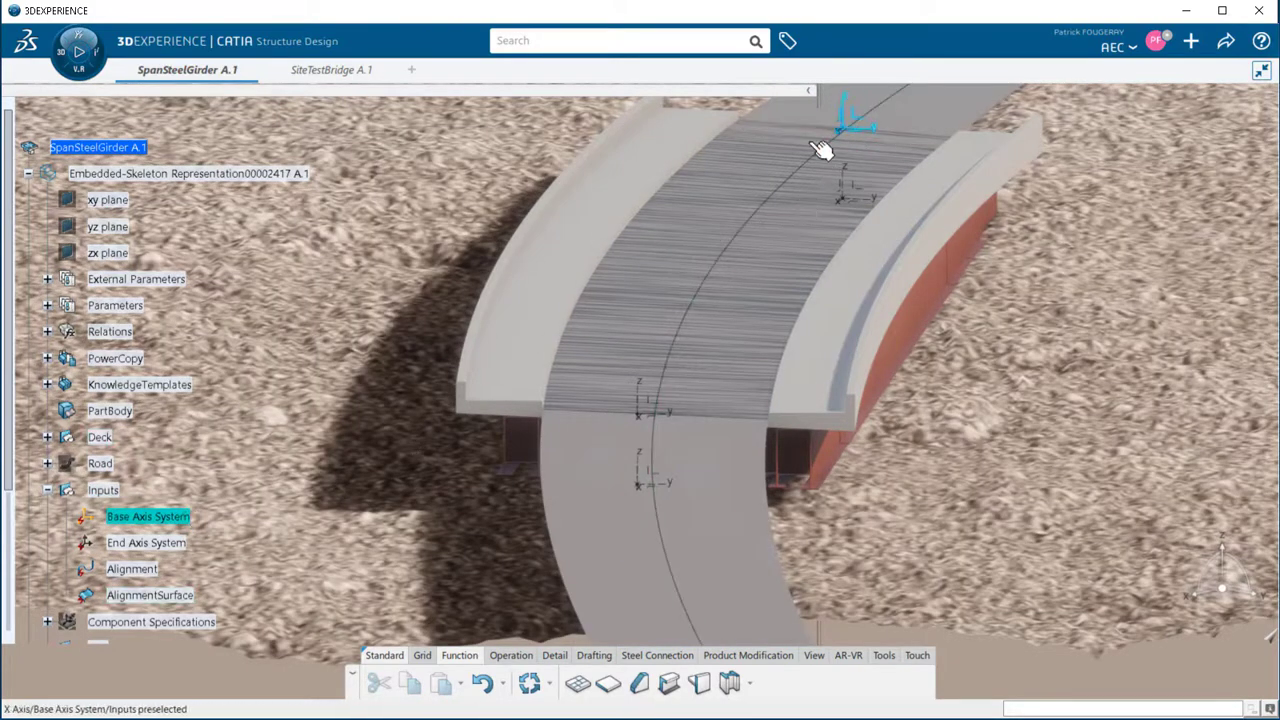
{"action": "left_click", "coordinate": [160, 543]}
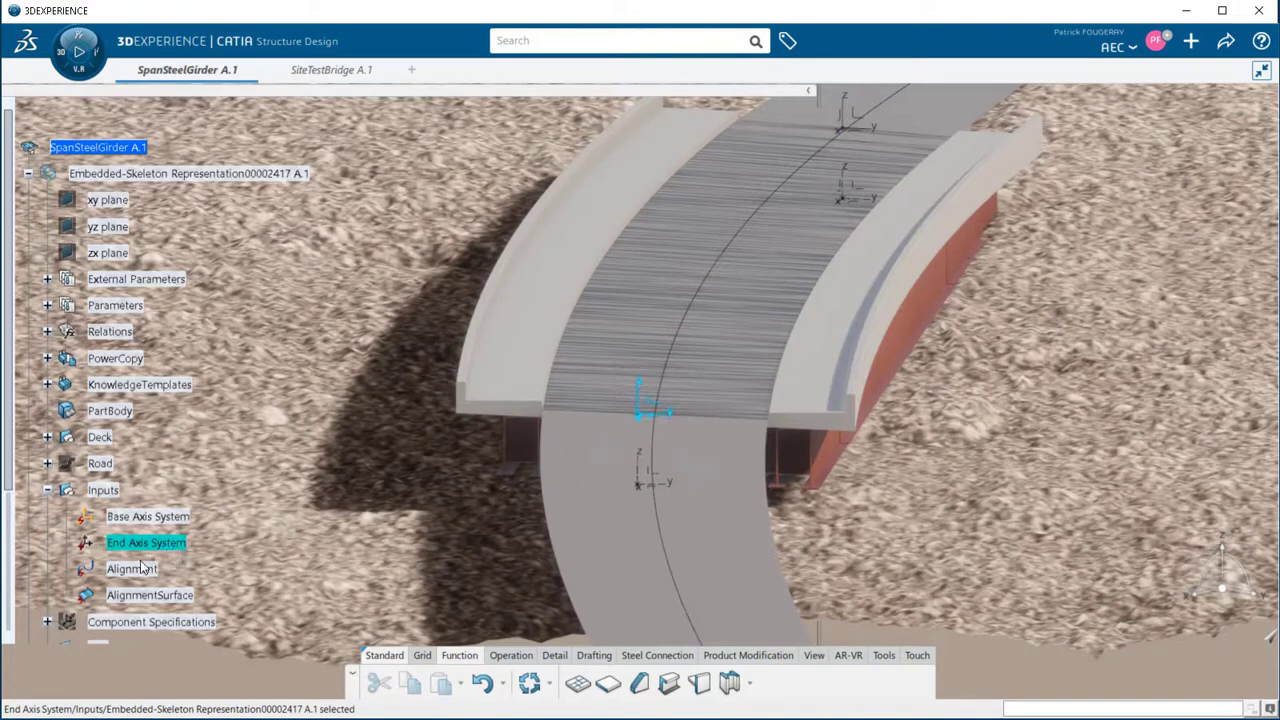
{"action": "left_click", "coordinate": [142, 569]}
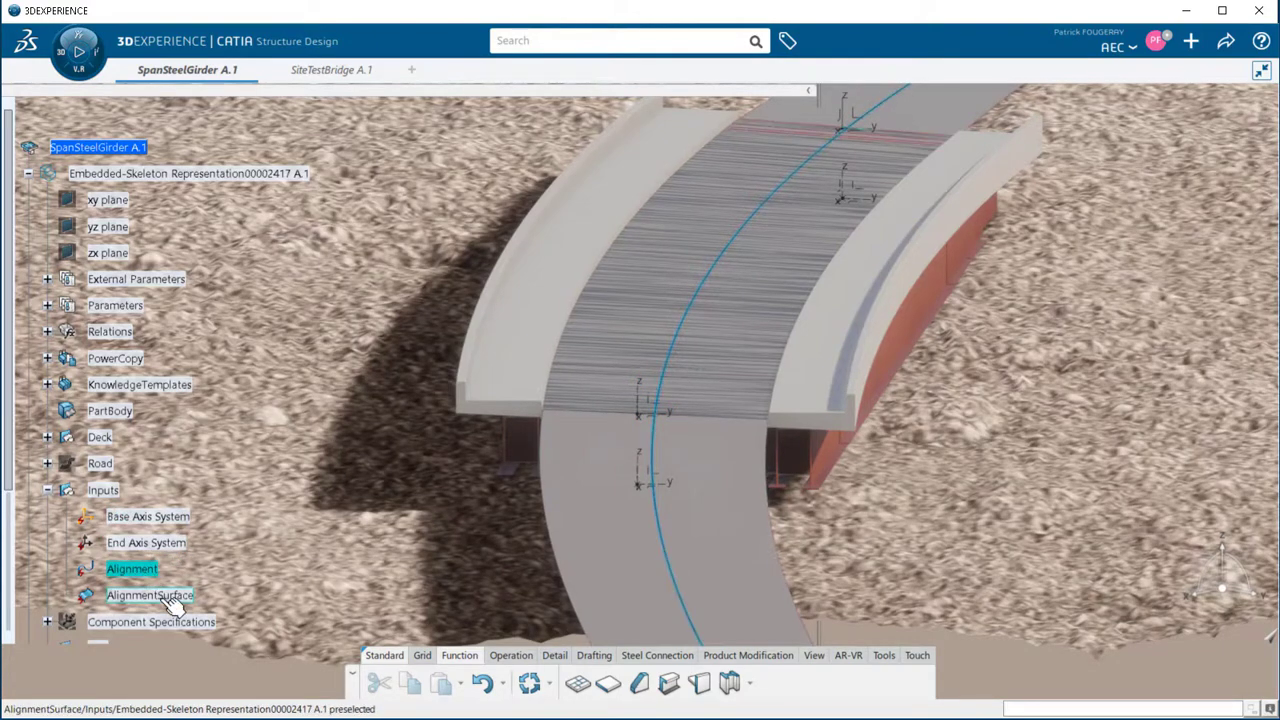
{"action": "left_click", "coordinate": [168, 597]}
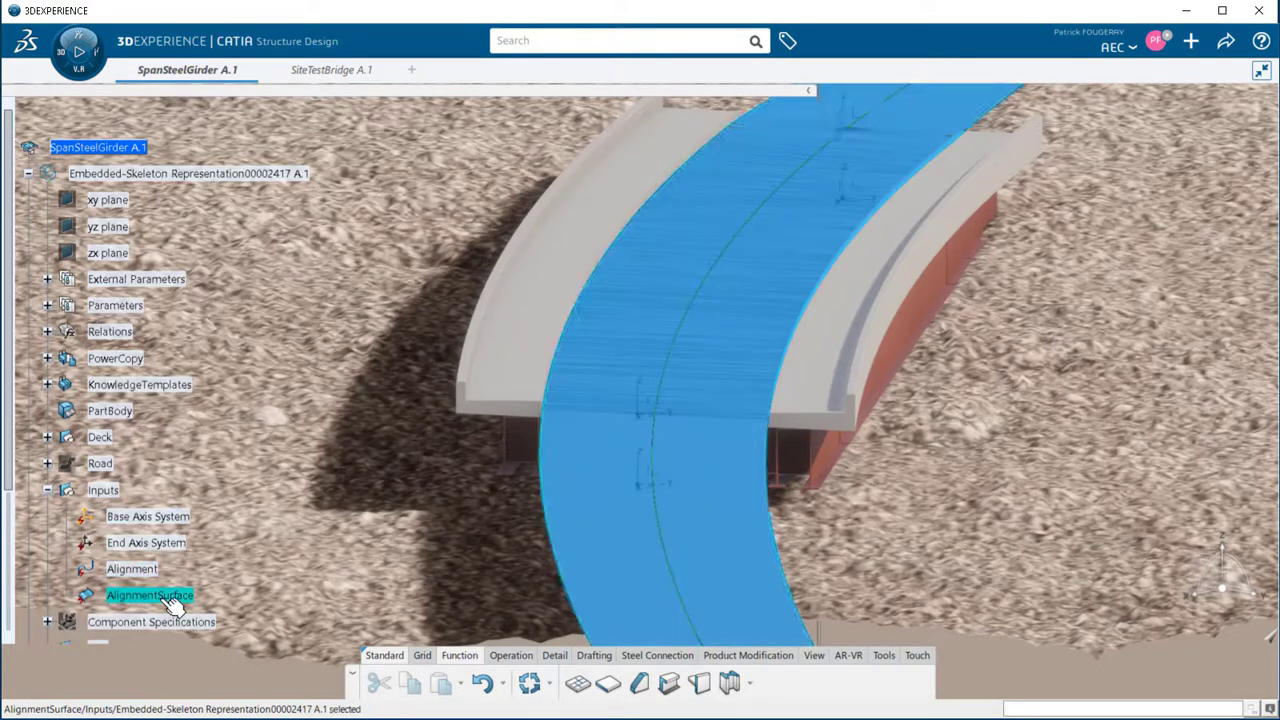
{"action": "right_click", "coordinate": [114, 489]}
{"action": "left_click", "coordinate": [180, 281]}
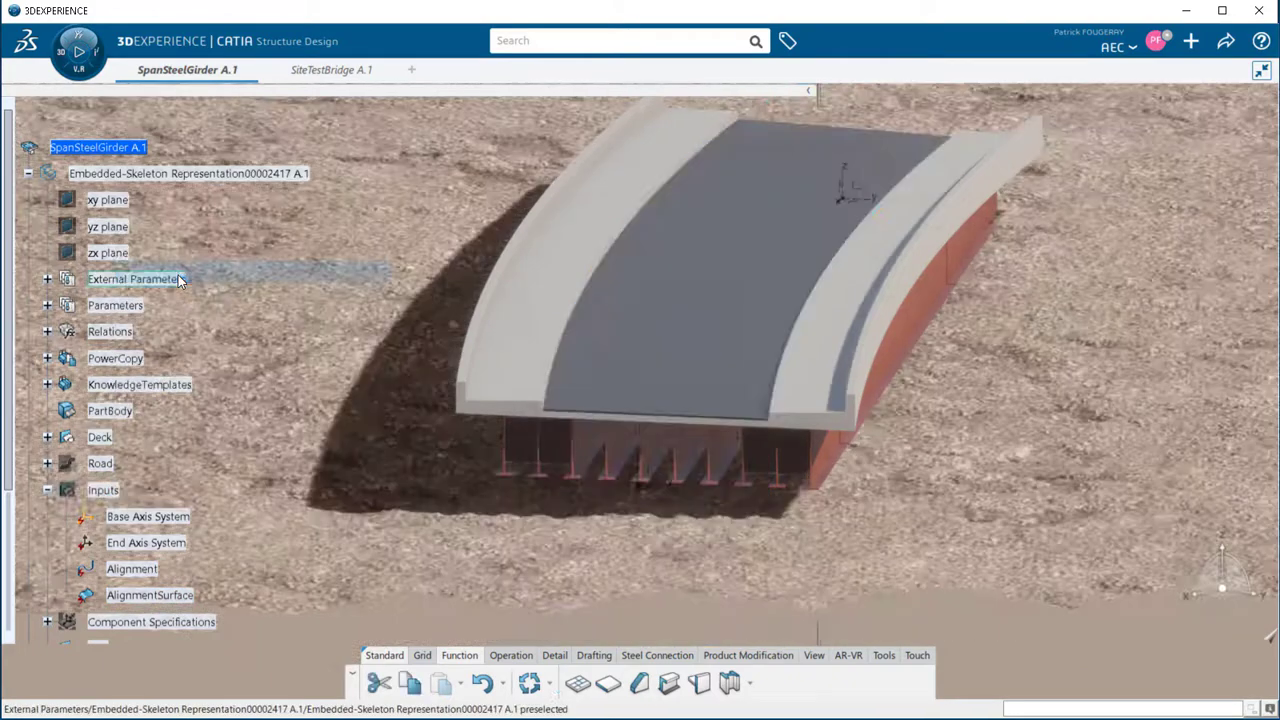
Expand the Deck's parameter list and select NumberOfGirders
{"action": "left_click", "coordinate": [47, 437]}
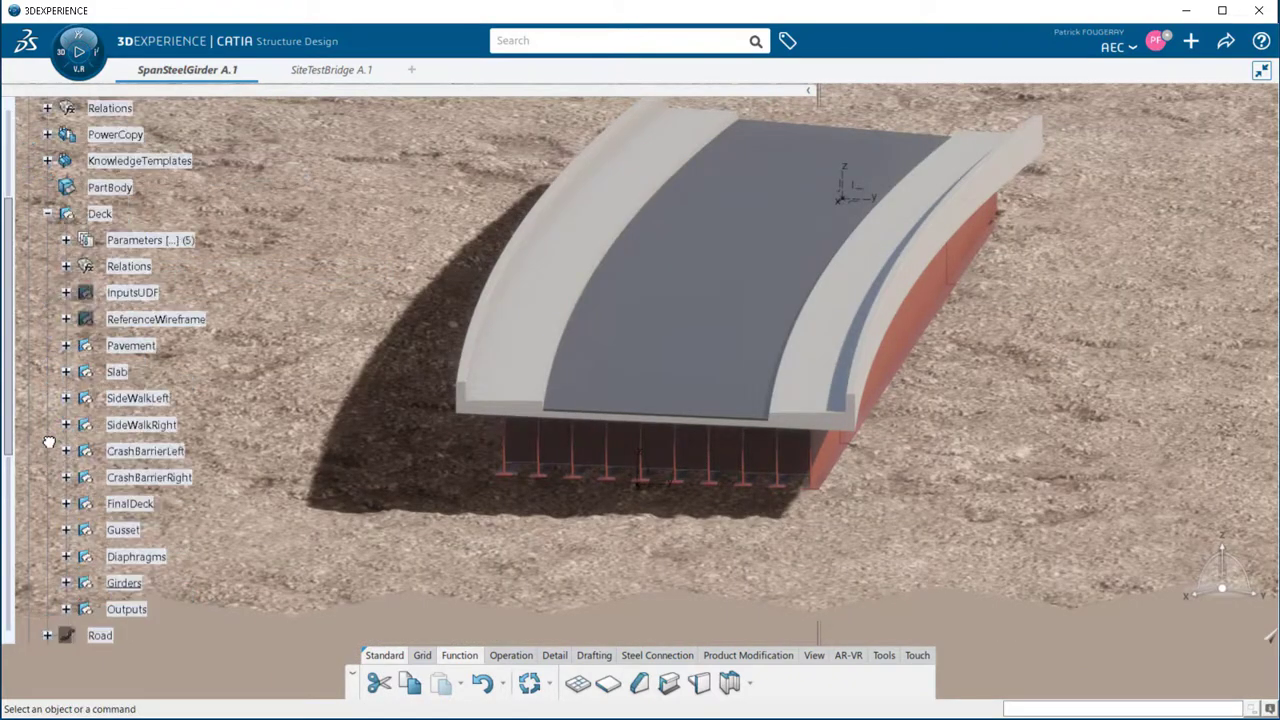
{"action": "left_click", "coordinate": [66, 241]}
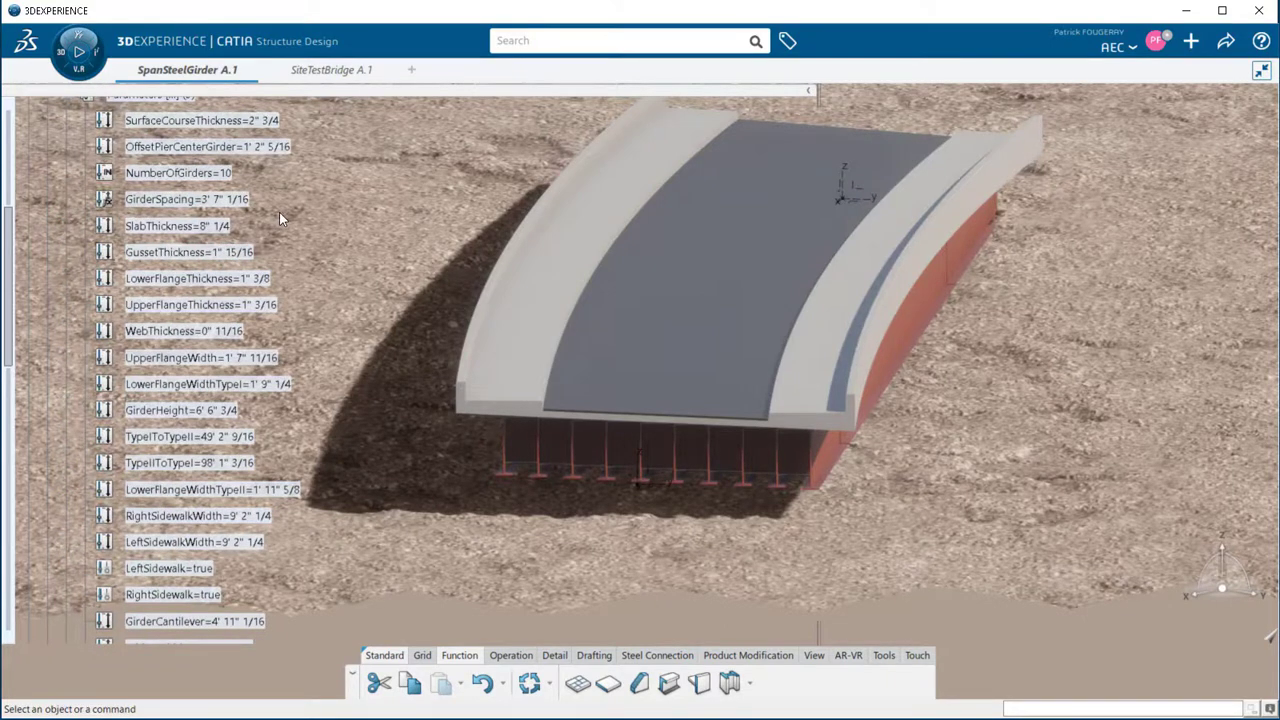
{"action": "left_click", "coordinate": [175, 173]}
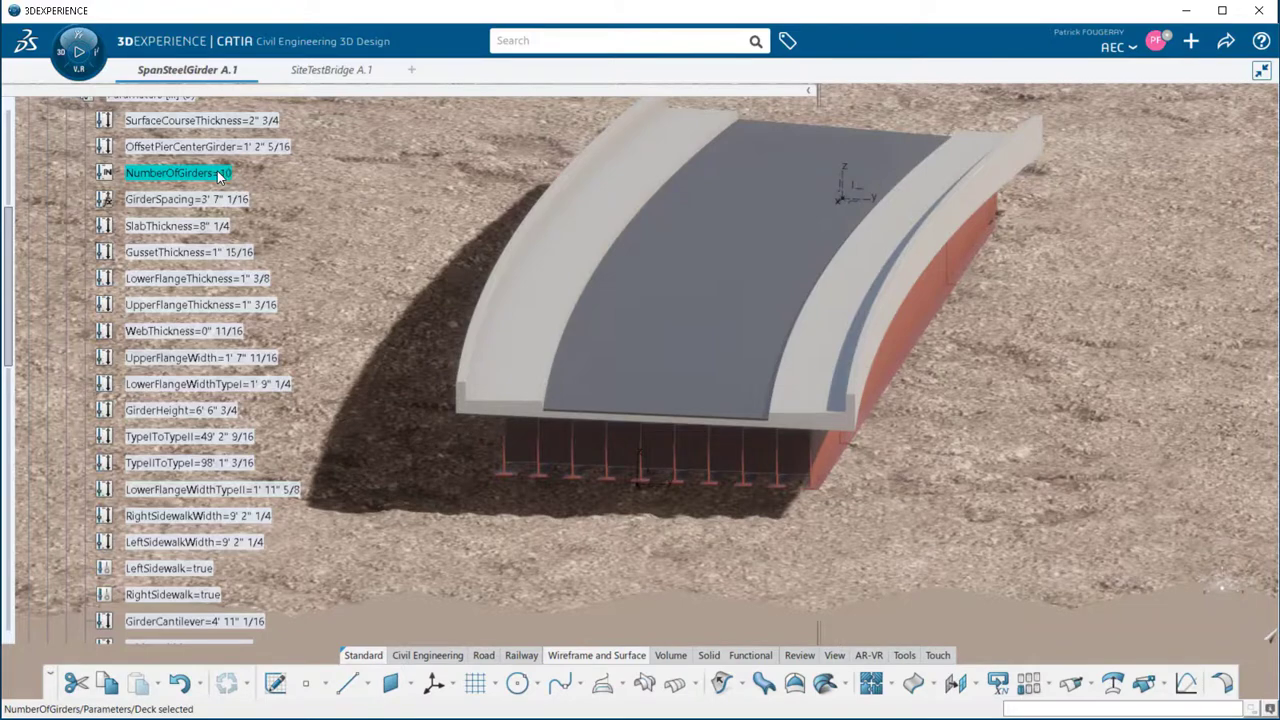
Set NumberOfGirders to 5 and rotate the view to see the wider girder spacing
{"action": "double_click", "coordinate": [217, 172]}
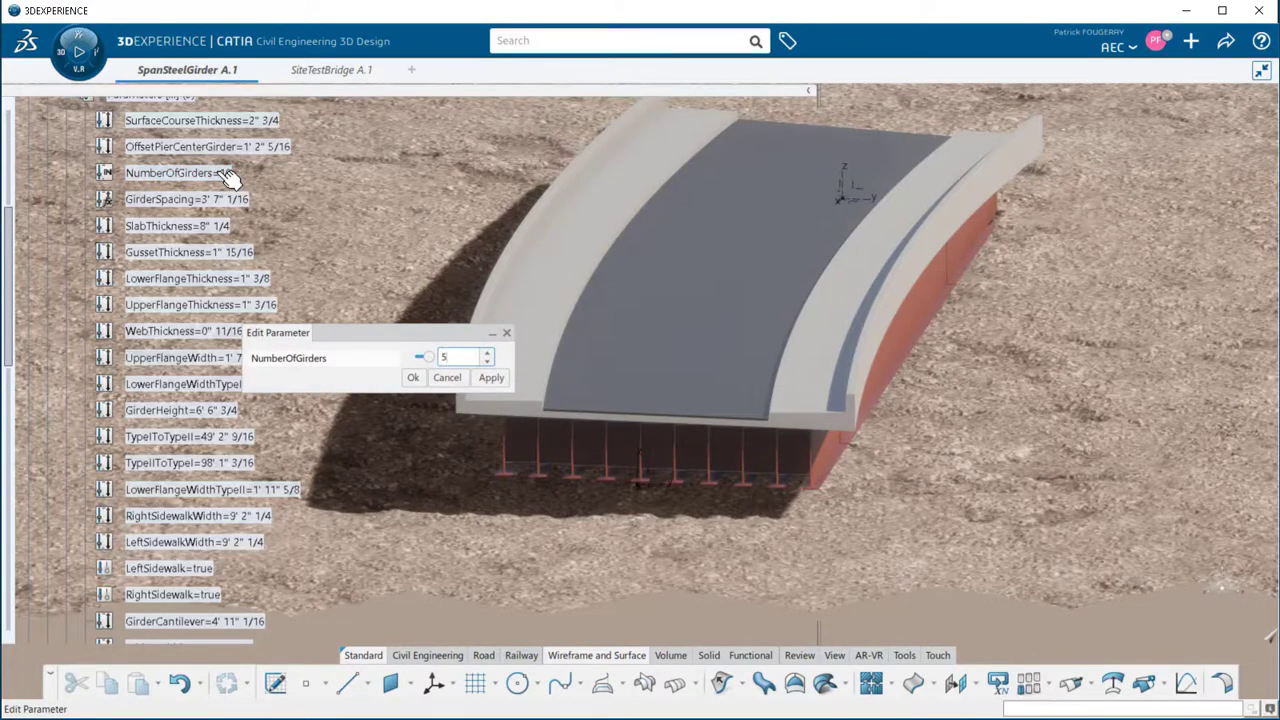
{"action": "type", "text": "5"}
{"action": "key", "text": "Return"}
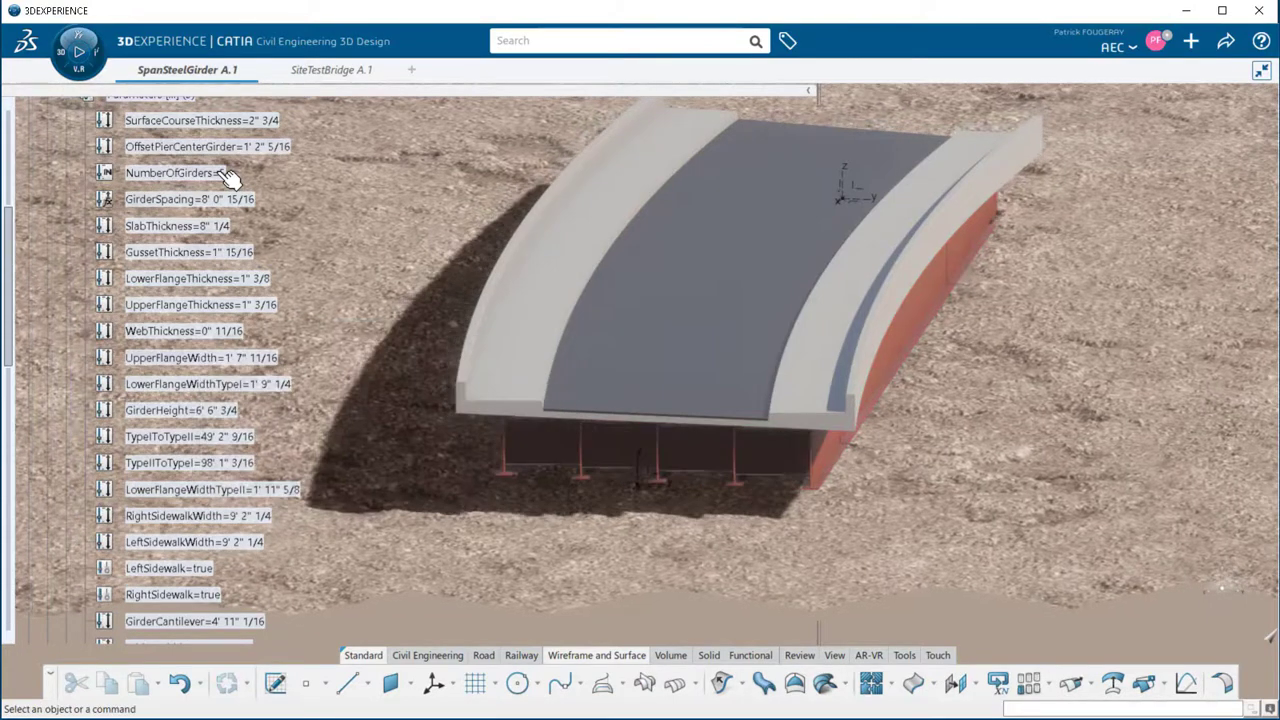
{"action": "middle_click_drag", "start_coordinate": [614, 432], "coordinate": [566, 391]}
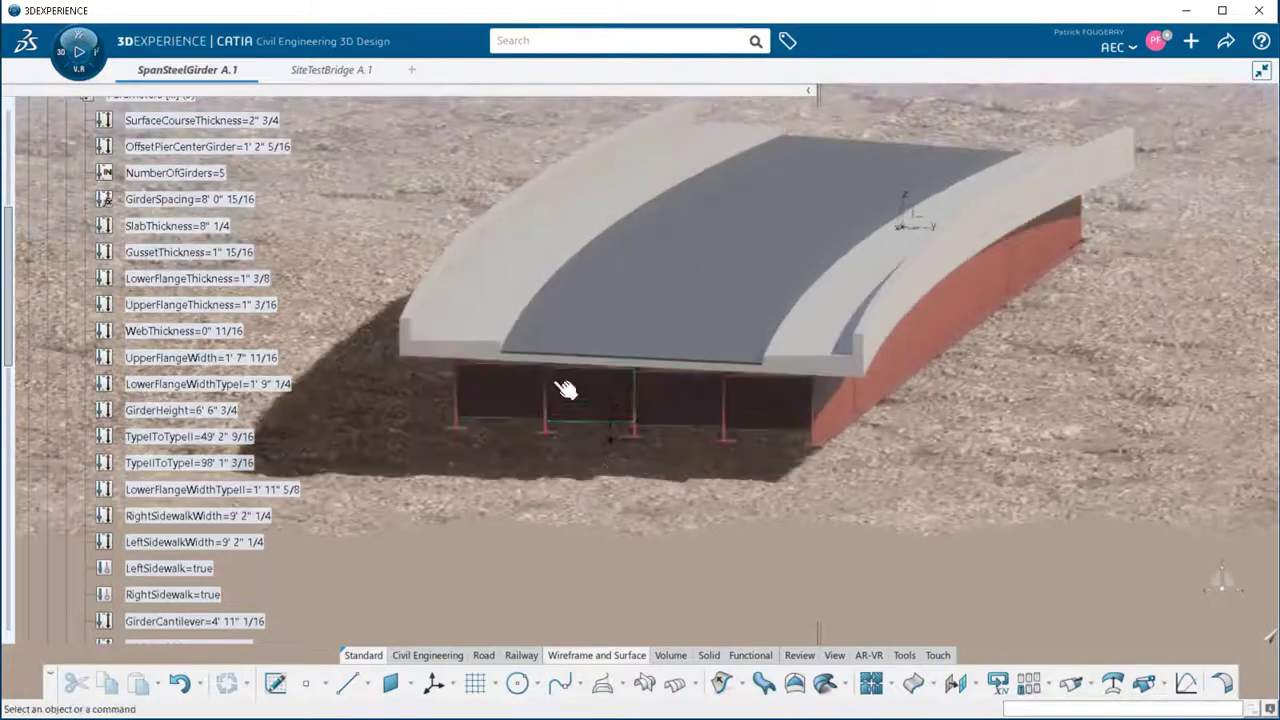
Edit SurfaceCourseThickness, leaving it at 2" 3/4
{"action": "left_click", "coordinate": [270, 121]}
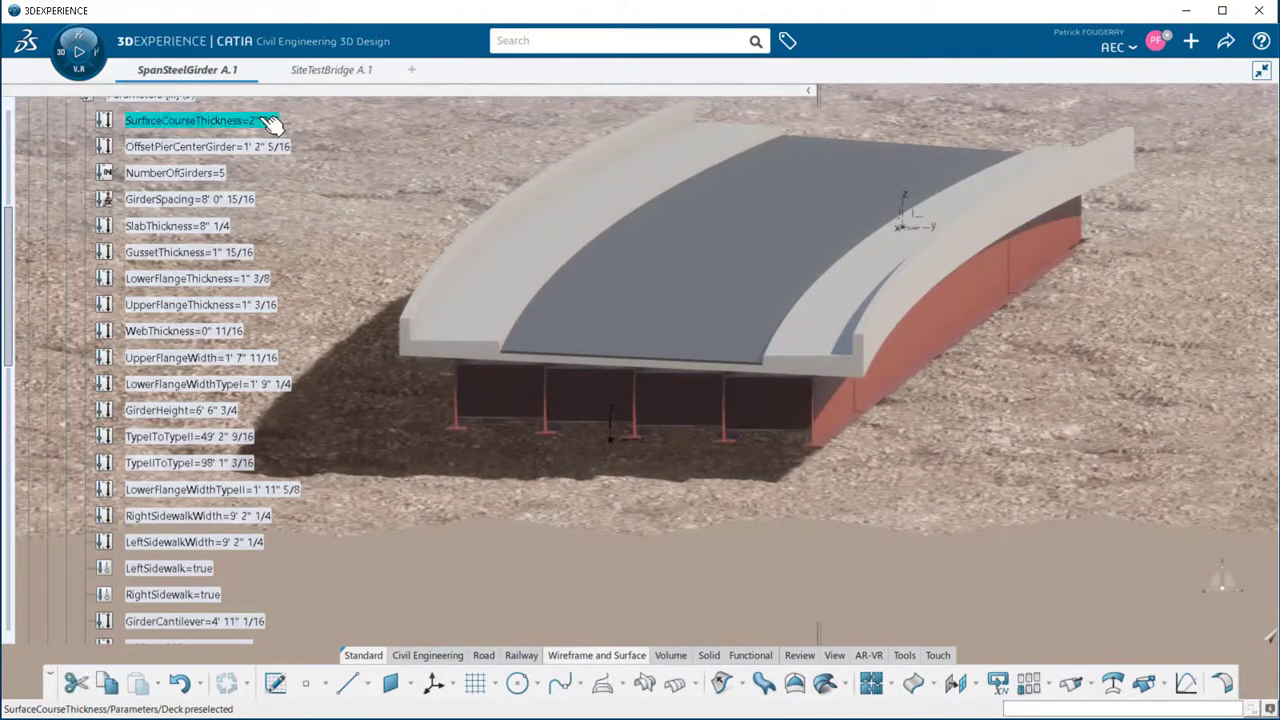
{"action": "double_click", "coordinate": [270, 121]}
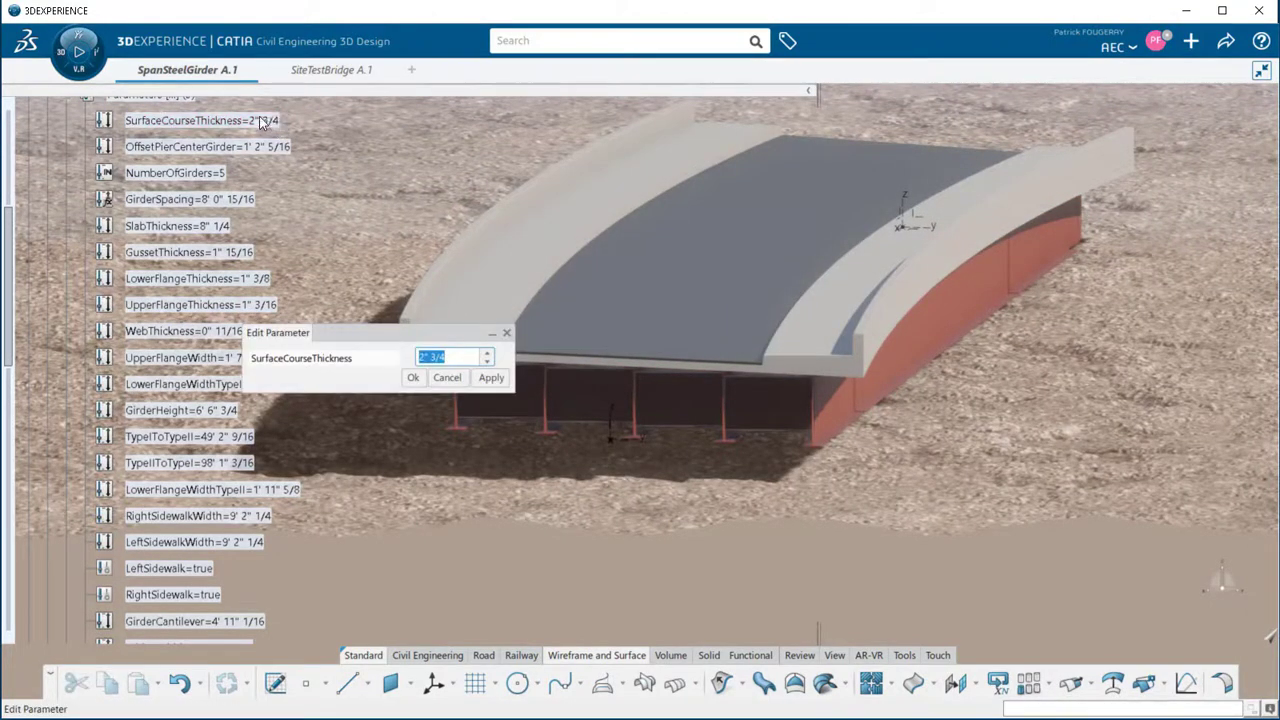
{"action": "key", "text": "Return"}
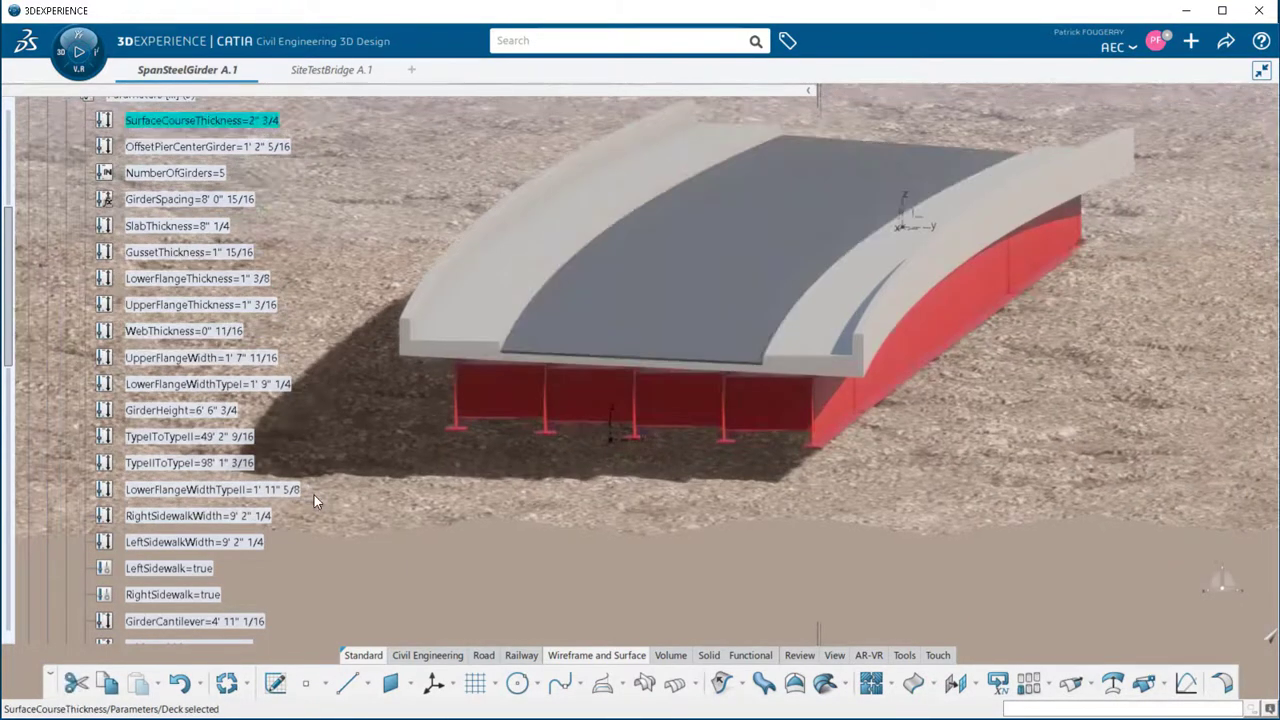
Set LeftSidewalk to false and RightSidewalkWidth to 6'
{"action": "left_click", "coordinate": [210, 570]}
{"action": "double_click", "coordinate": [213, 572]}
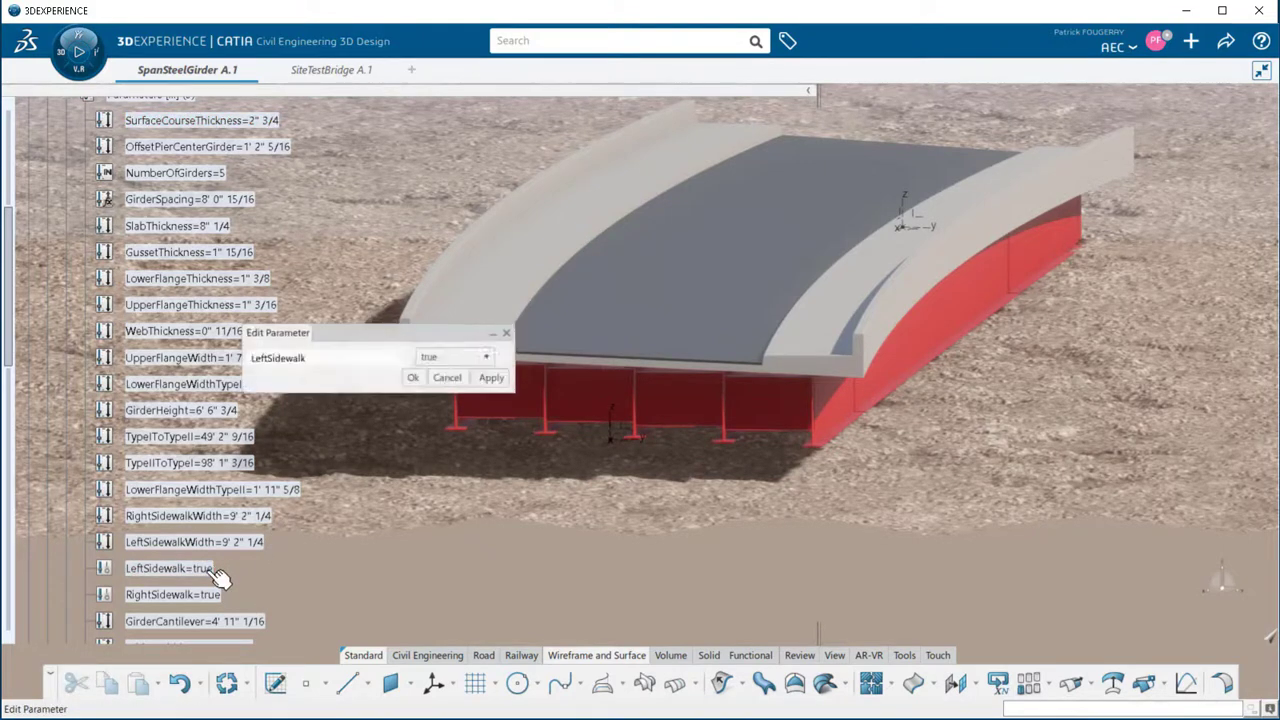
{"action": "left_click", "coordinate": [452, 376]}
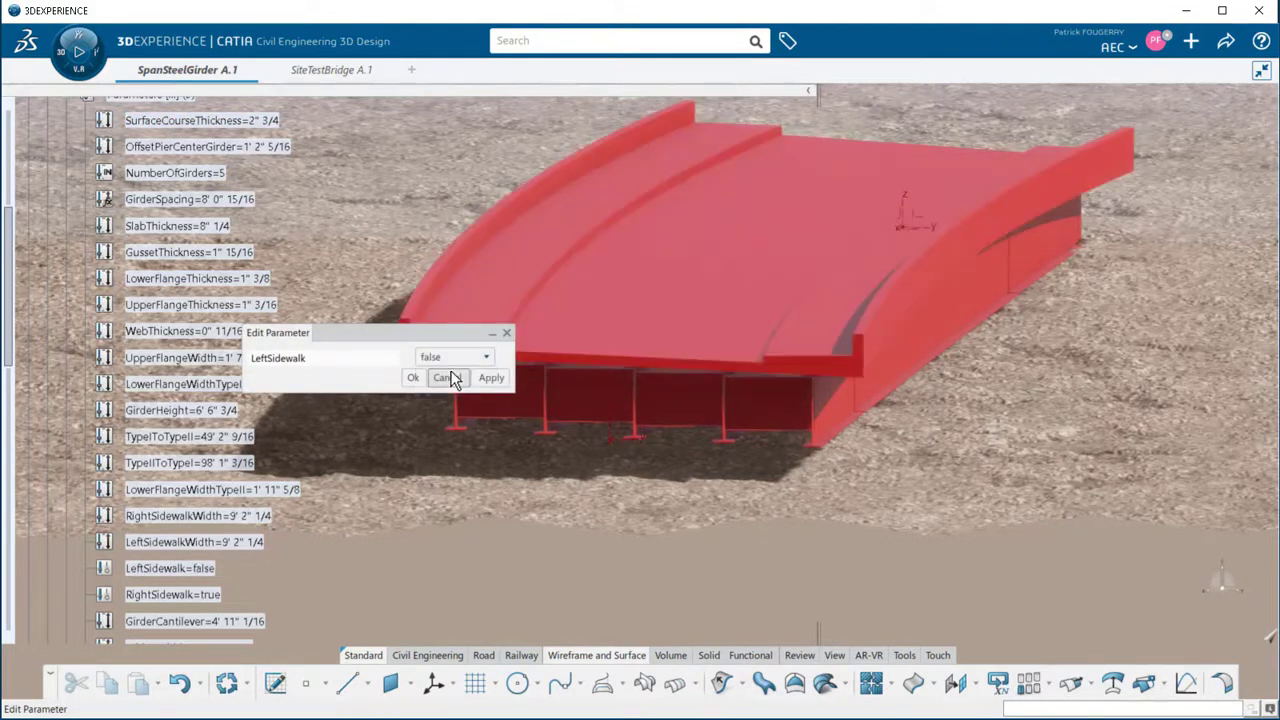
{"action": "left_click", "coordinate": [415, 378]}
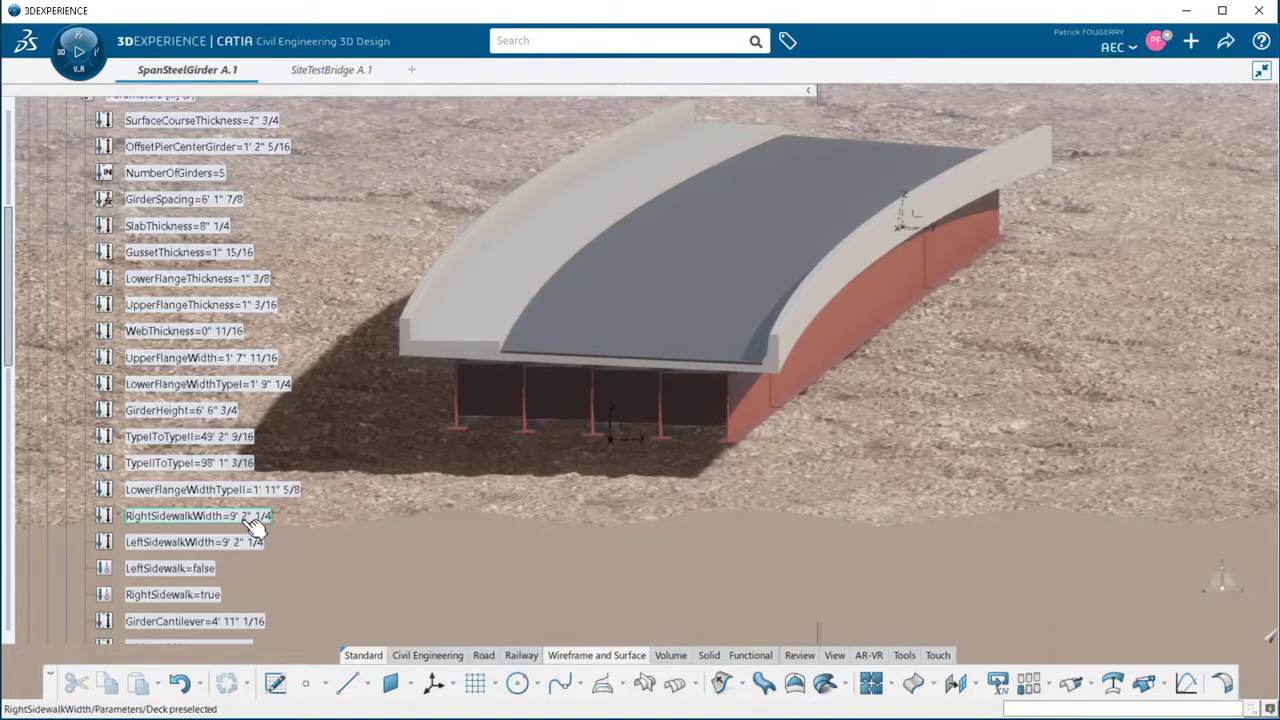
{"action": "double_click", "coordinate": [200, 516]}
{"action": "key", "text": "Return"}
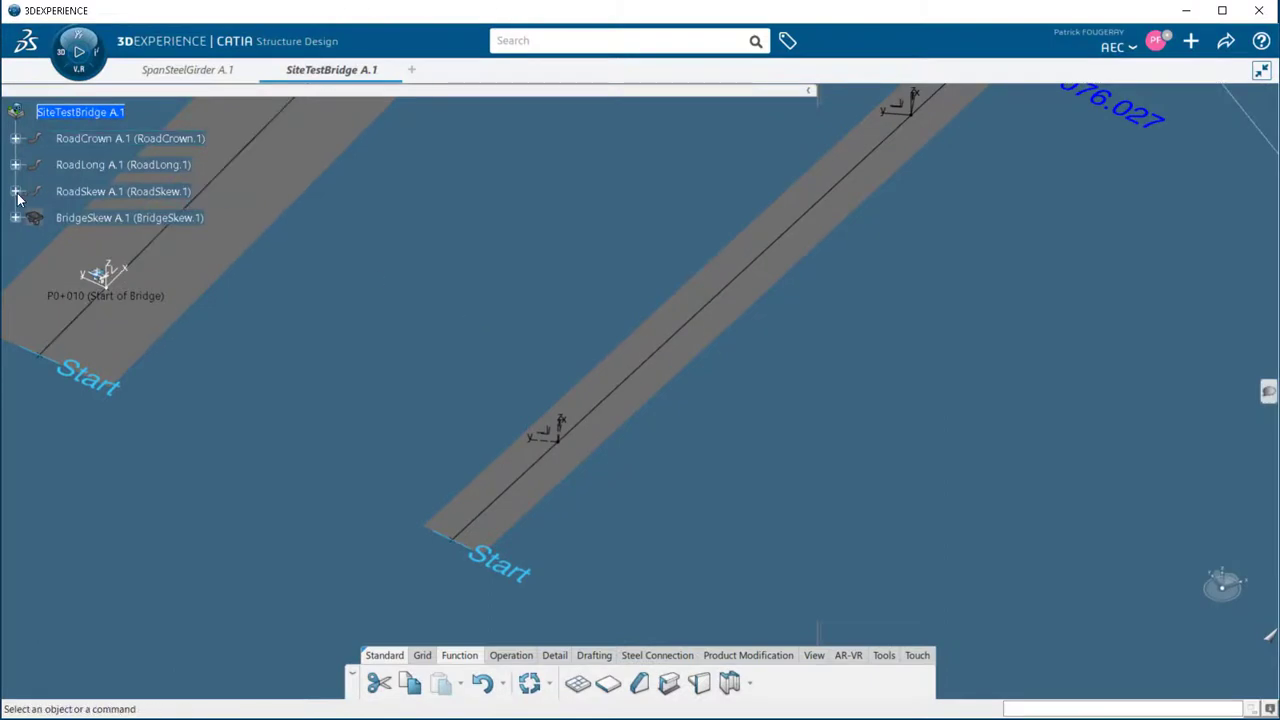
Activate RoadSkew's 3D shape and open Horizontal Alignment.1 for alignment editing
{"action": "left_click", "coordinate": [16, 191]}
{"action": "left_click", "coordinate": [35, 217]}
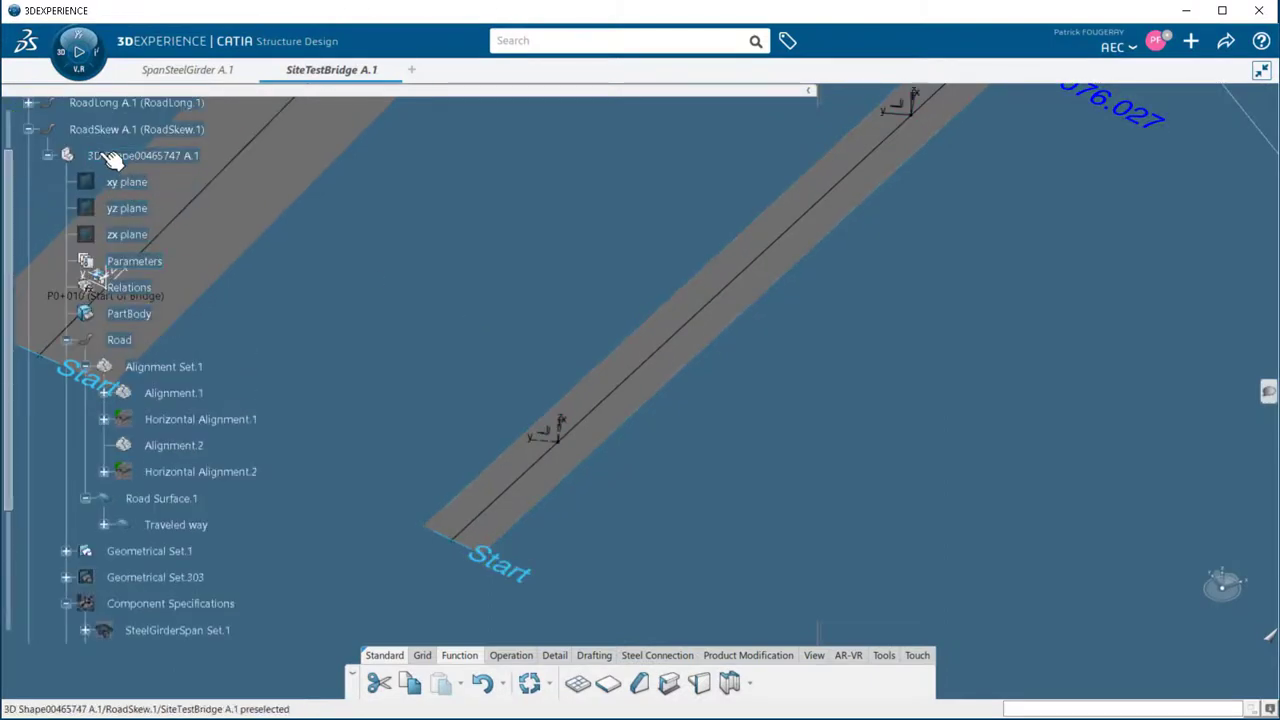
{"action": "double_click", "coordinate": [113, 158]}
{"action": "left_click", "coordinate": [241, 421]}
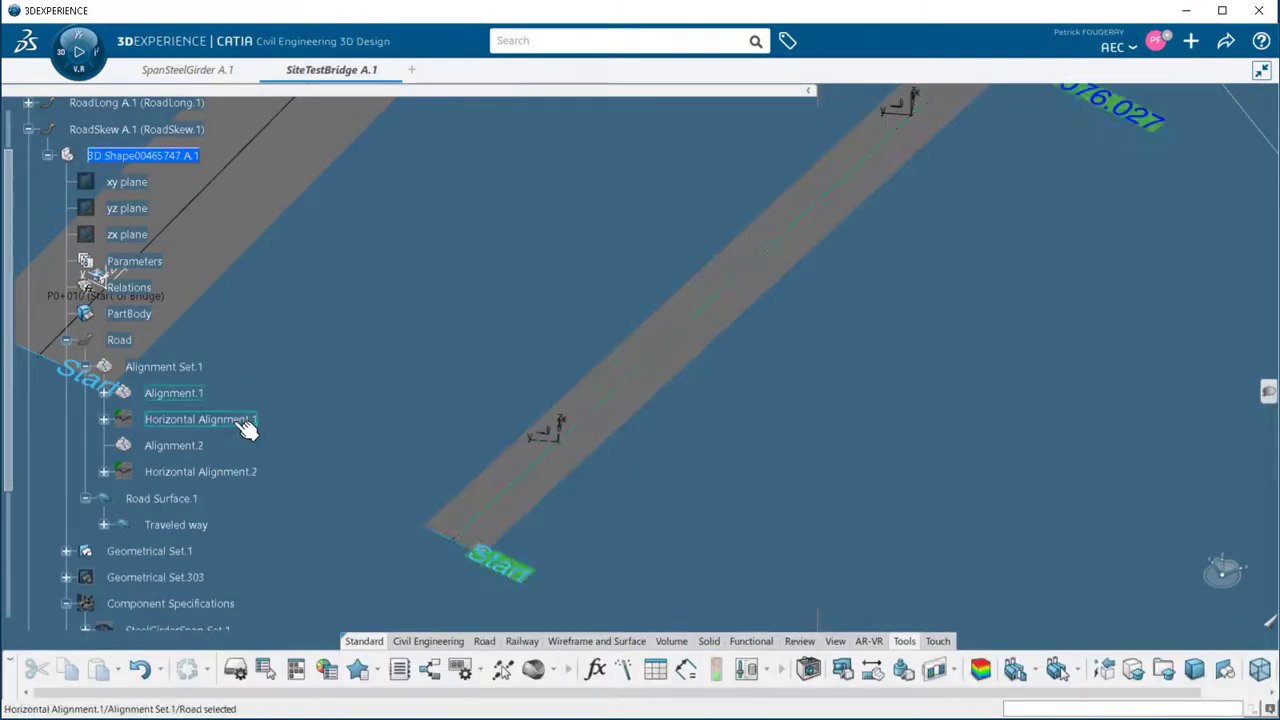
{"action": "left_click", "coordinate": [239, 429]}
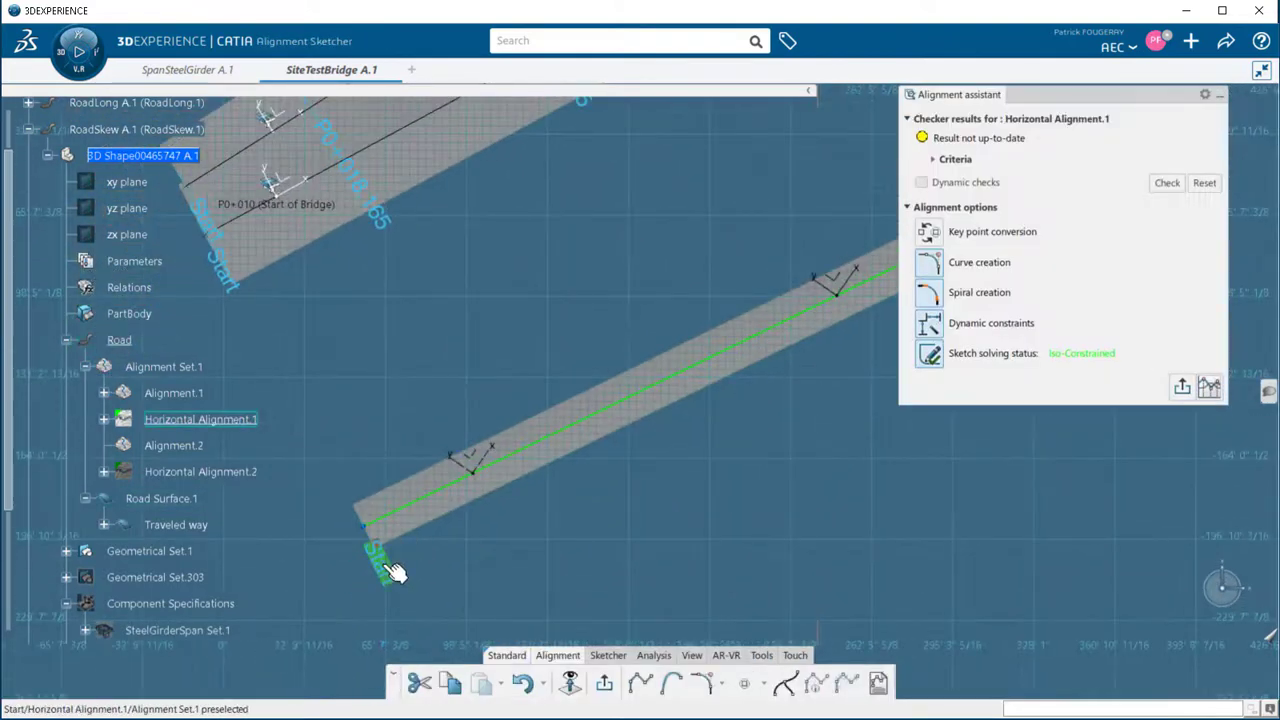
{"action": "double_click", "coordinate": [398, 571]}
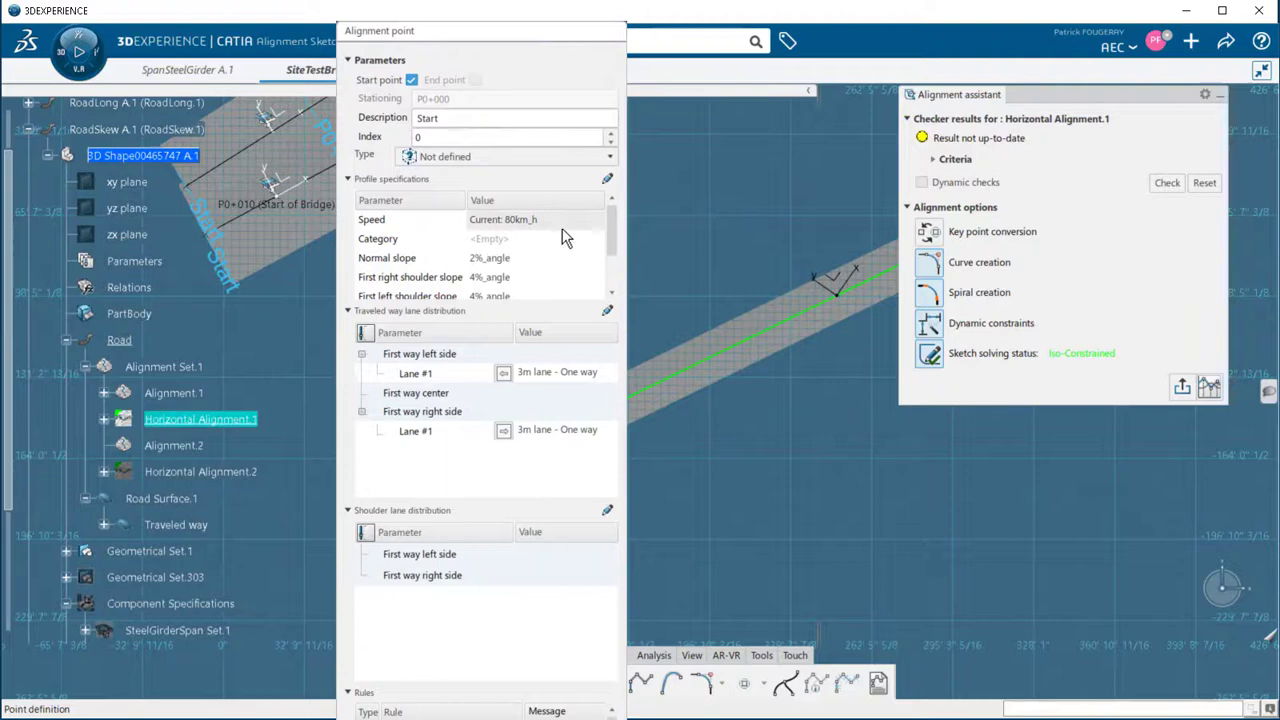
{"action": "scroll", "coordinate": [600, 229], "scroll_direction": "down", "scroll_amount": 1}
{"action": "scroll", "coordinate": [614, 236], "scroll_direction": "down", "scroll_amount": 1}
{"action": "scroll", "coordinate": [610, 240], "scroll_direction": "up", "scroll_amount": 3}
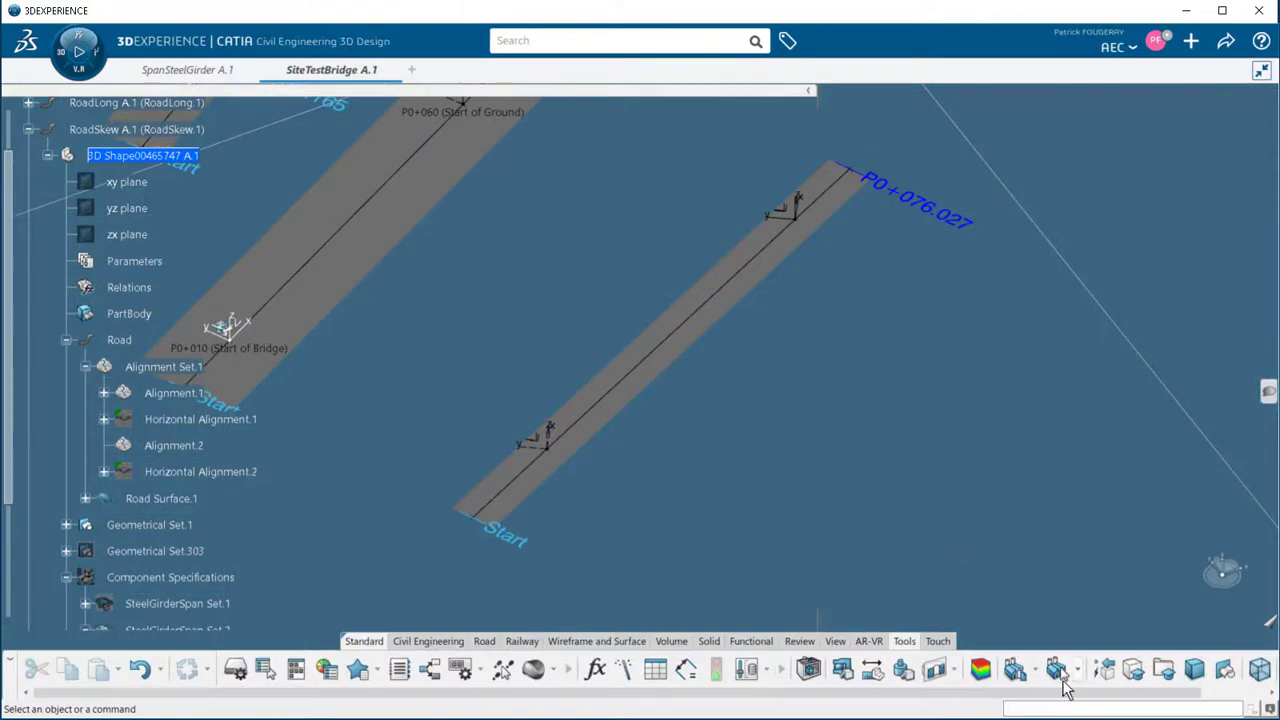
Insert DeckDiaphragms from SpanSteelGirder using Axis System.1, Axis System.2, 3D Alignment.1 and Road Surface.1
{"action": "left_click", "coordinate": [187, 69]}
{"action": "left_click", "coordinate": [150, 392]}
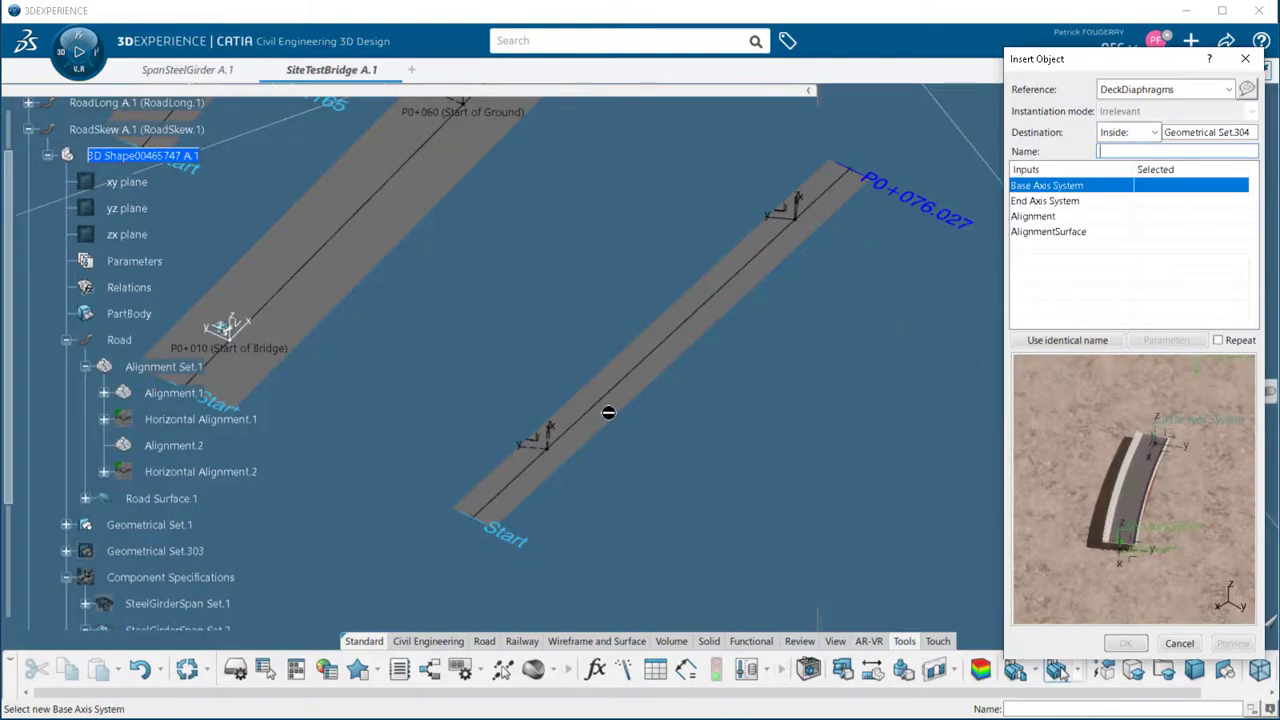
{"action": "left_click", "coordinate": [558, 437]}
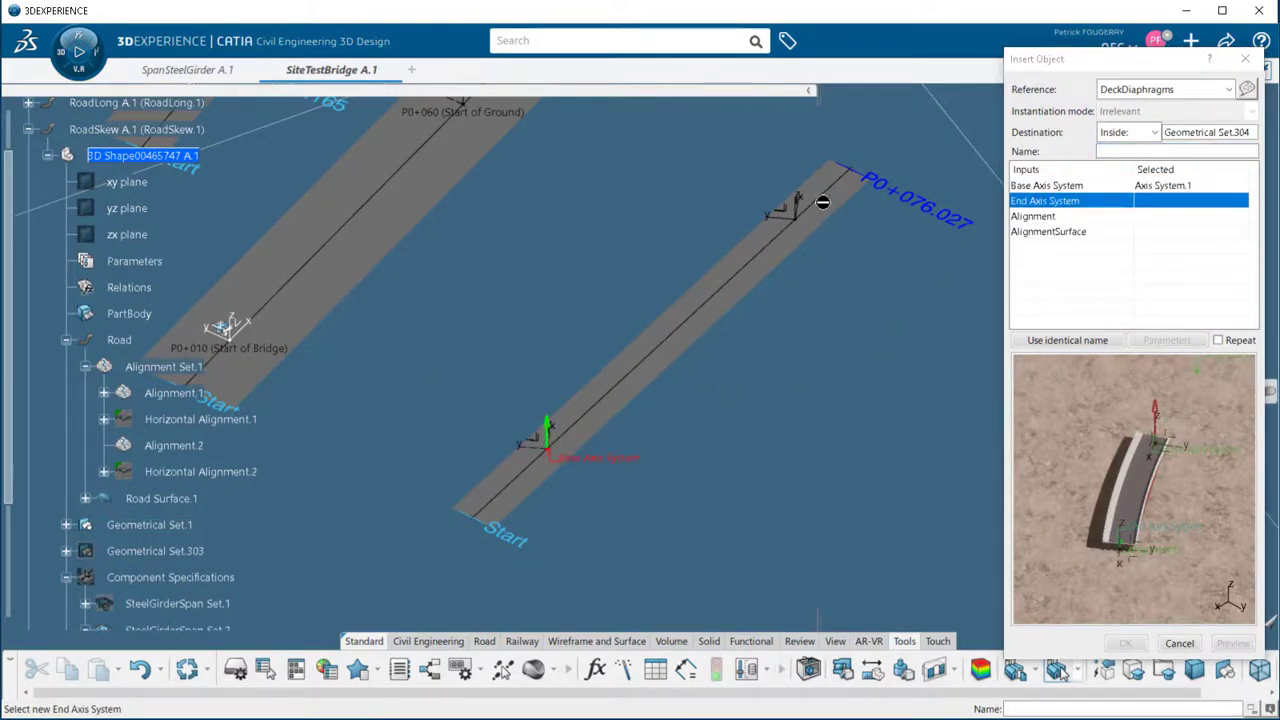
{"action": "left_click", "coordinate": [808, 207]}
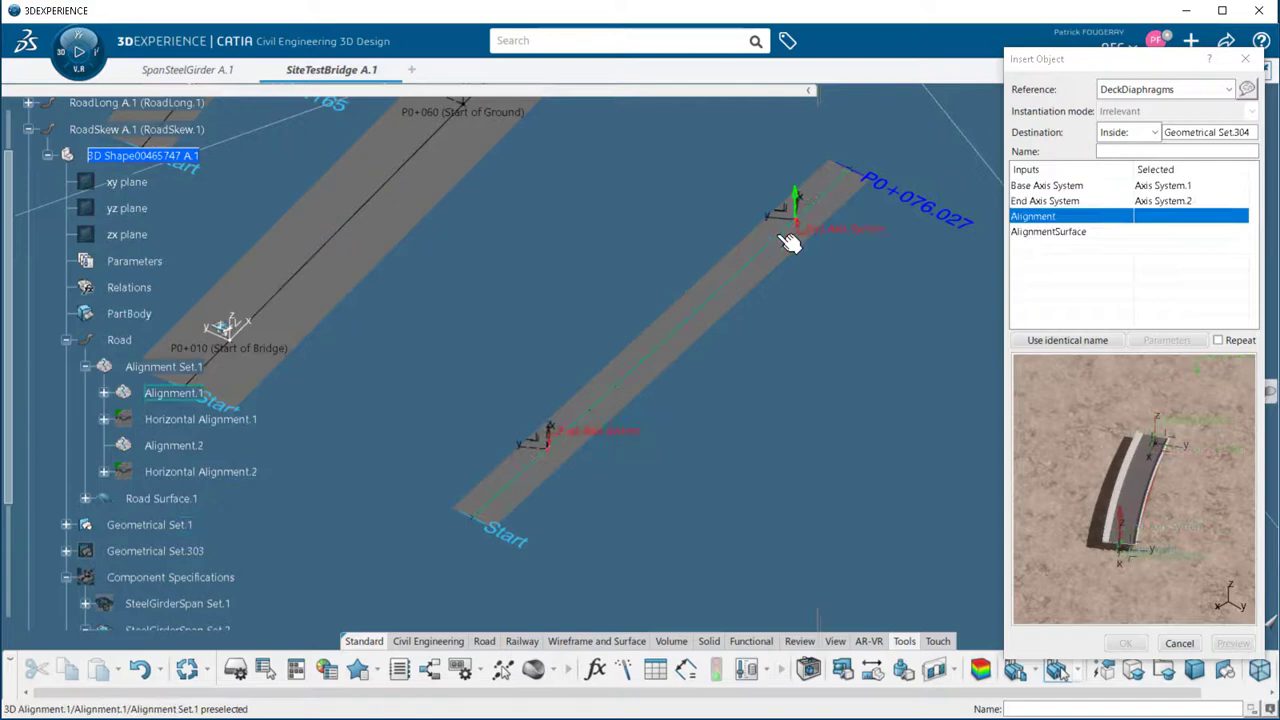
{"action": "left_click", "coordinate": [789, 240]}
{"action": "left_click", "coordinate": [763, 289]}
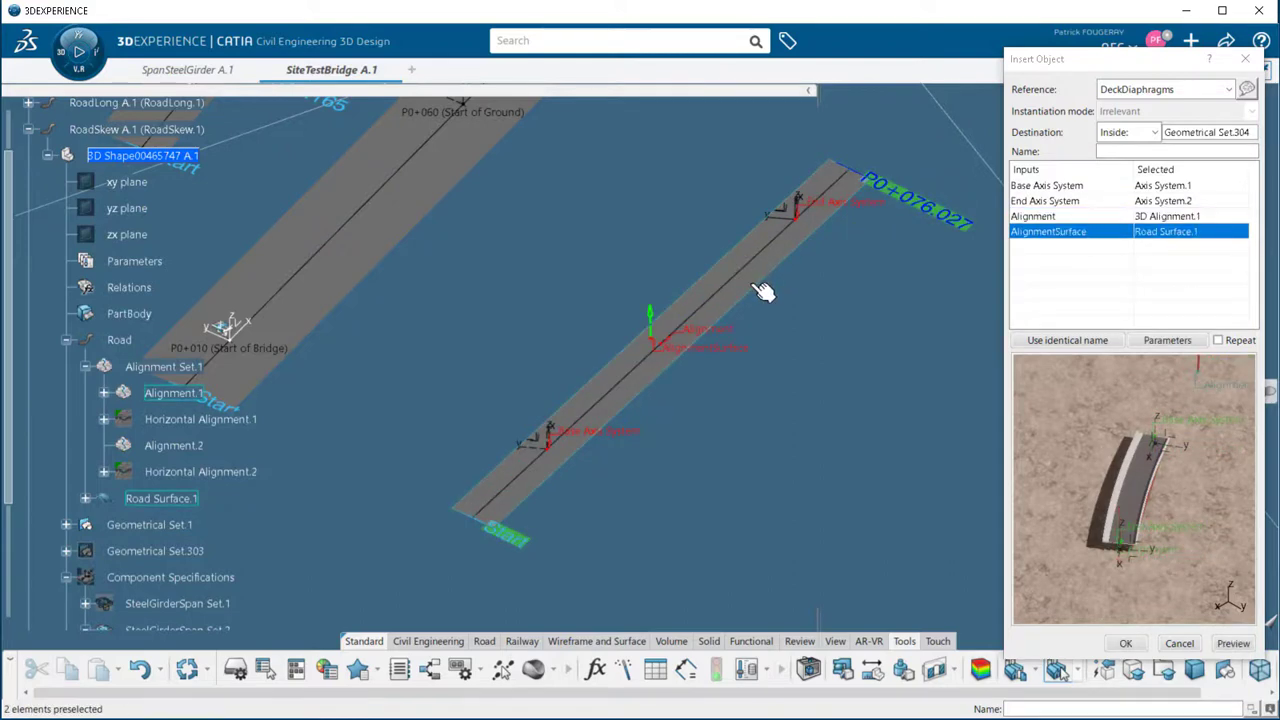
Set the template's SurfaceCourseThickness to 2" and RightSidewalk to false
{"action": "left_click", "coordinate": [1167, 341]}
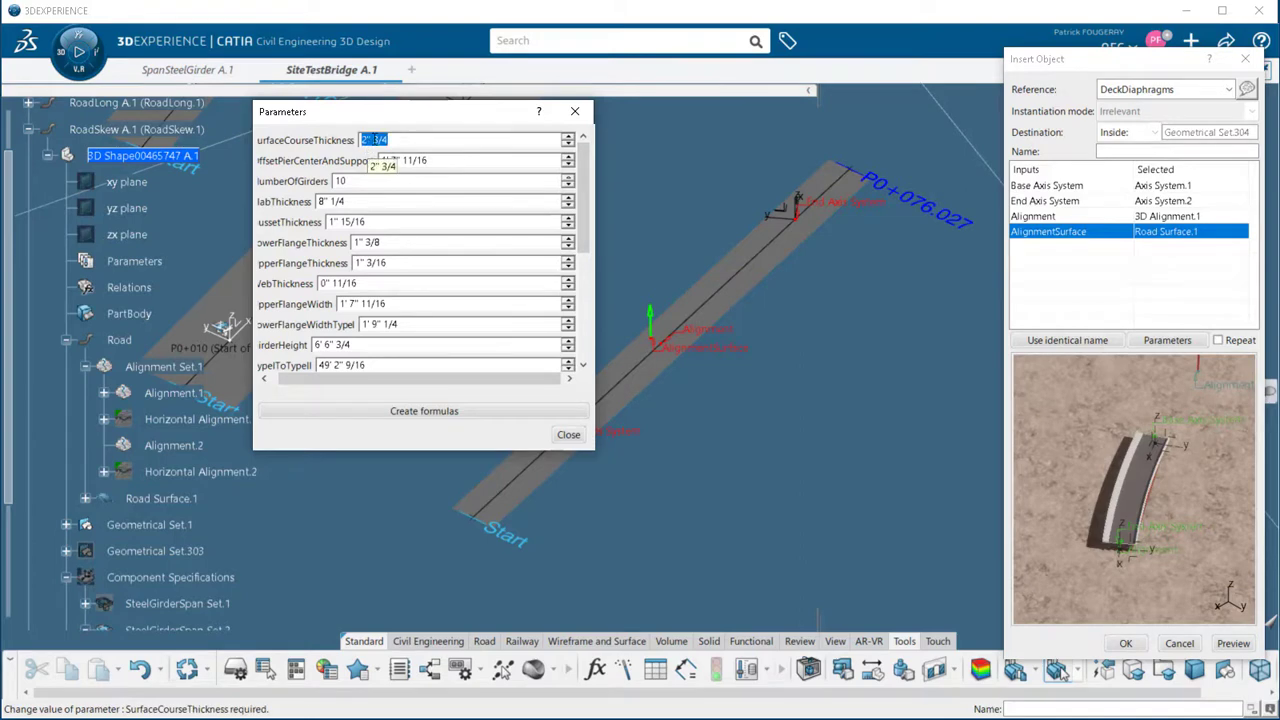
{"action": "key", "text": "BackSpace"}
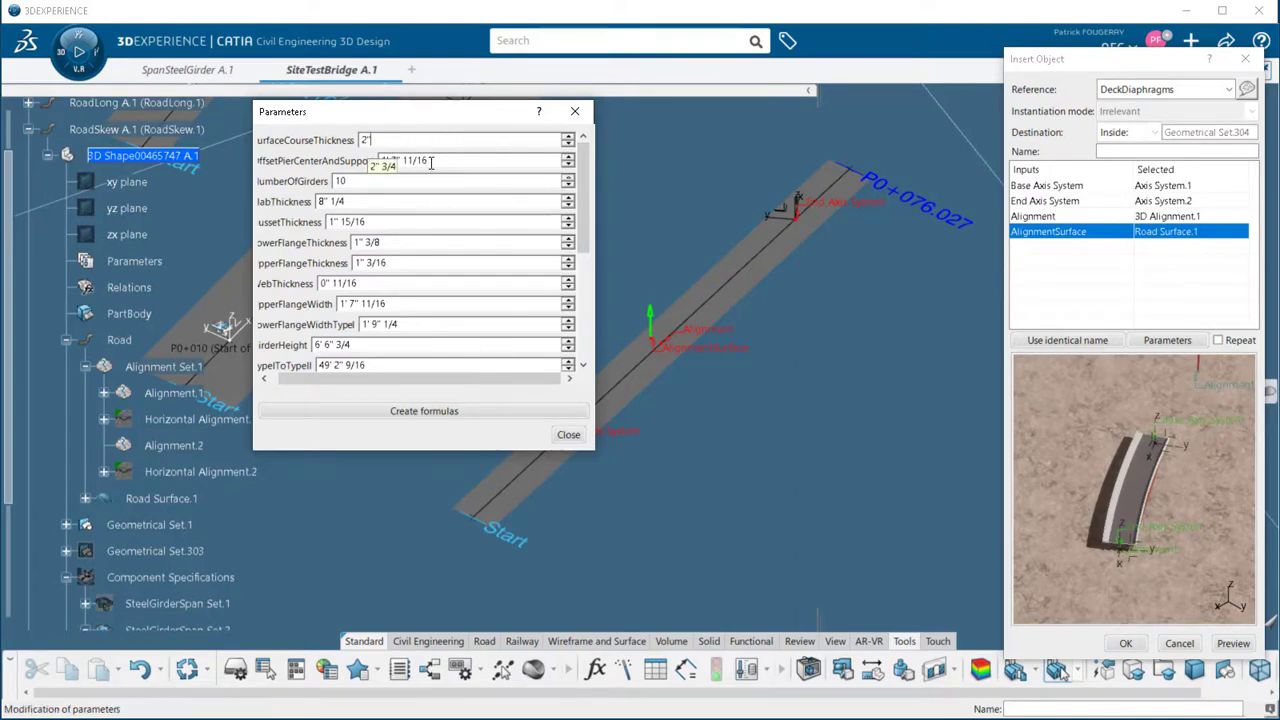
{"action": "key", "text": "Tab"}
{"action": "key", "text": "Tab"}
{"action": "left_click_drag", "start_coordinate": [584, 195], "coordinate": [590, 293]}
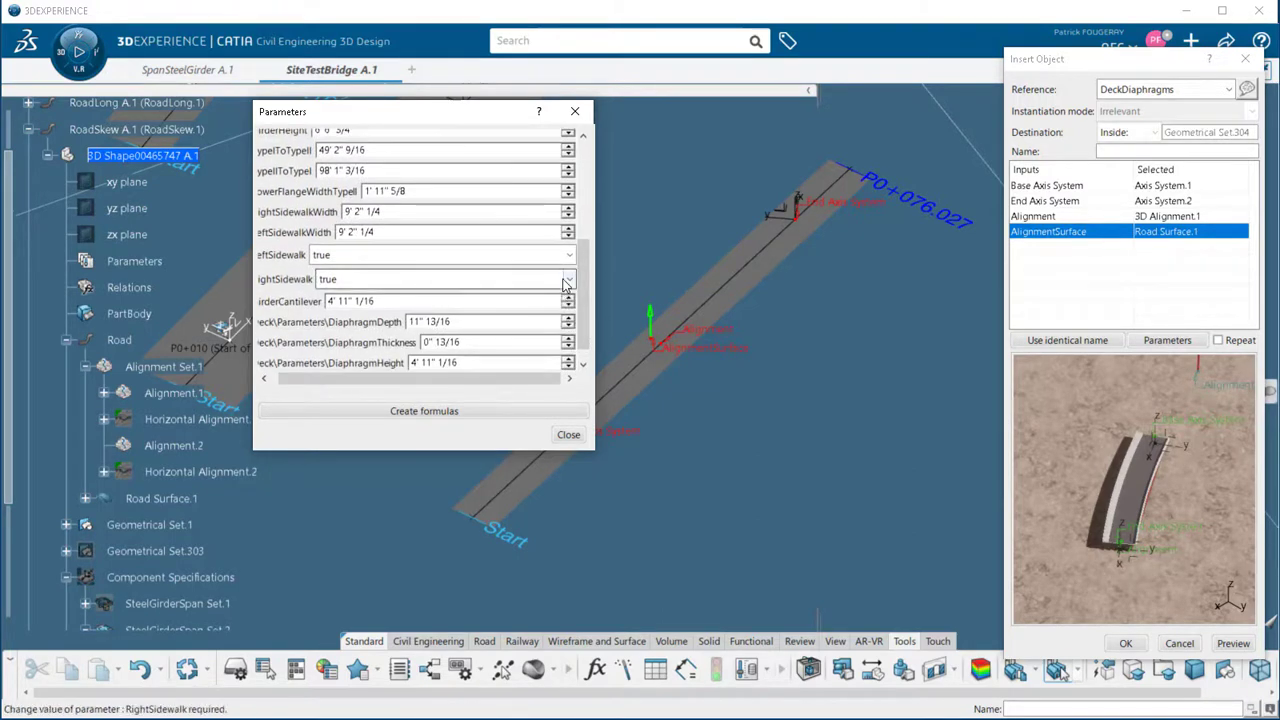
{"action": "left_click", "coordinate": [565, 280]}
{"action": "left_click", "coordinate": [485, 309]}
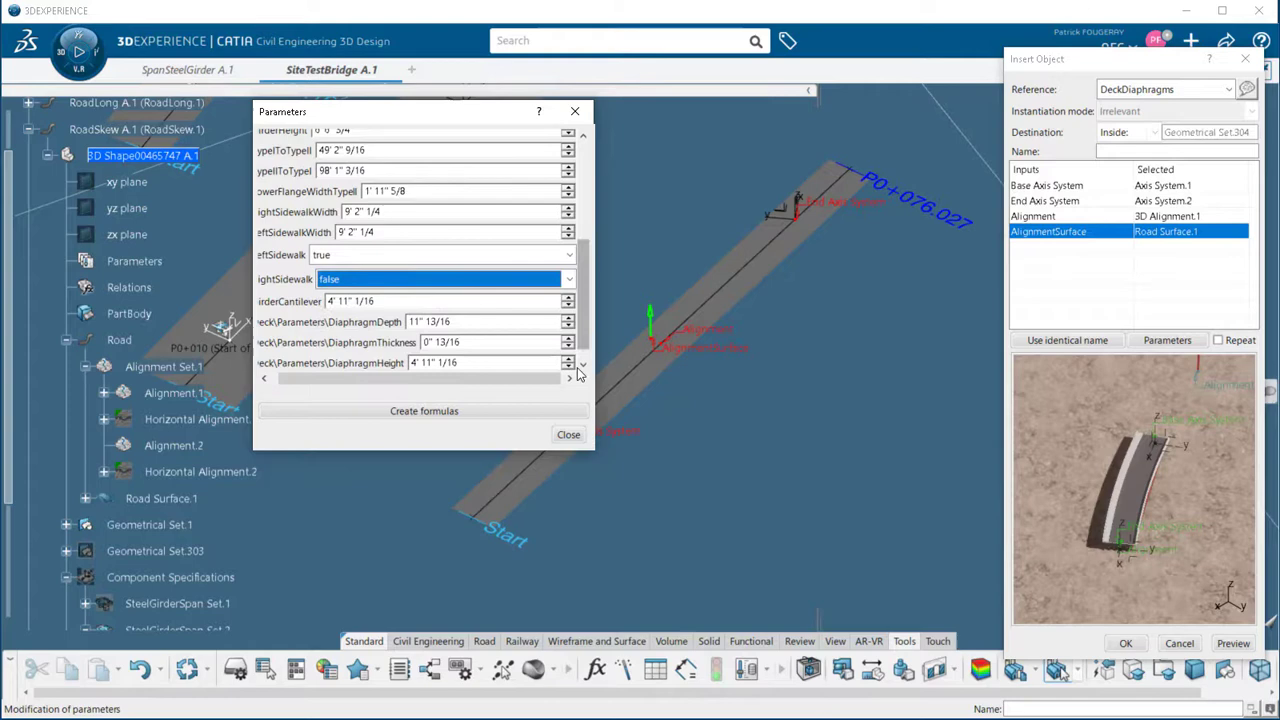
{"action": "left_click", "coordinate": [568, 434]}
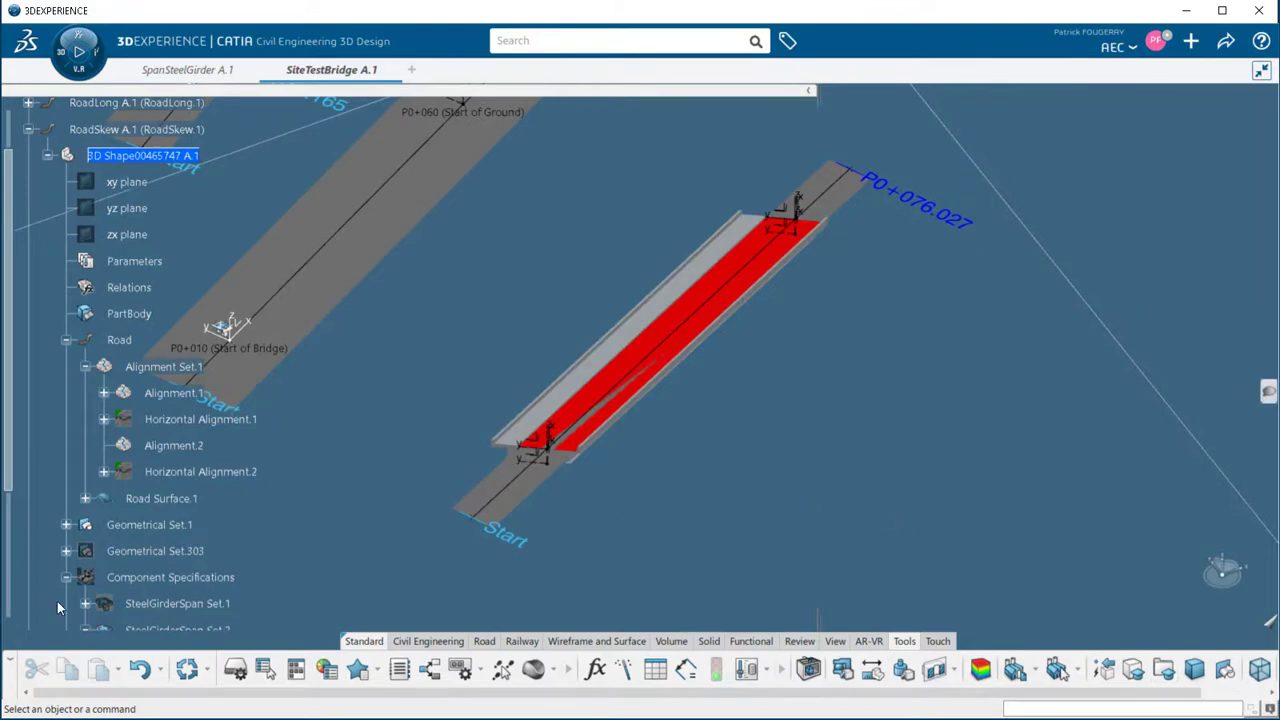
Hide the road, zoom in on the new DeckDiaphragms.2 deck and collapse the Road branch
{"action": "right_click", "coordinate": [116, 345]}
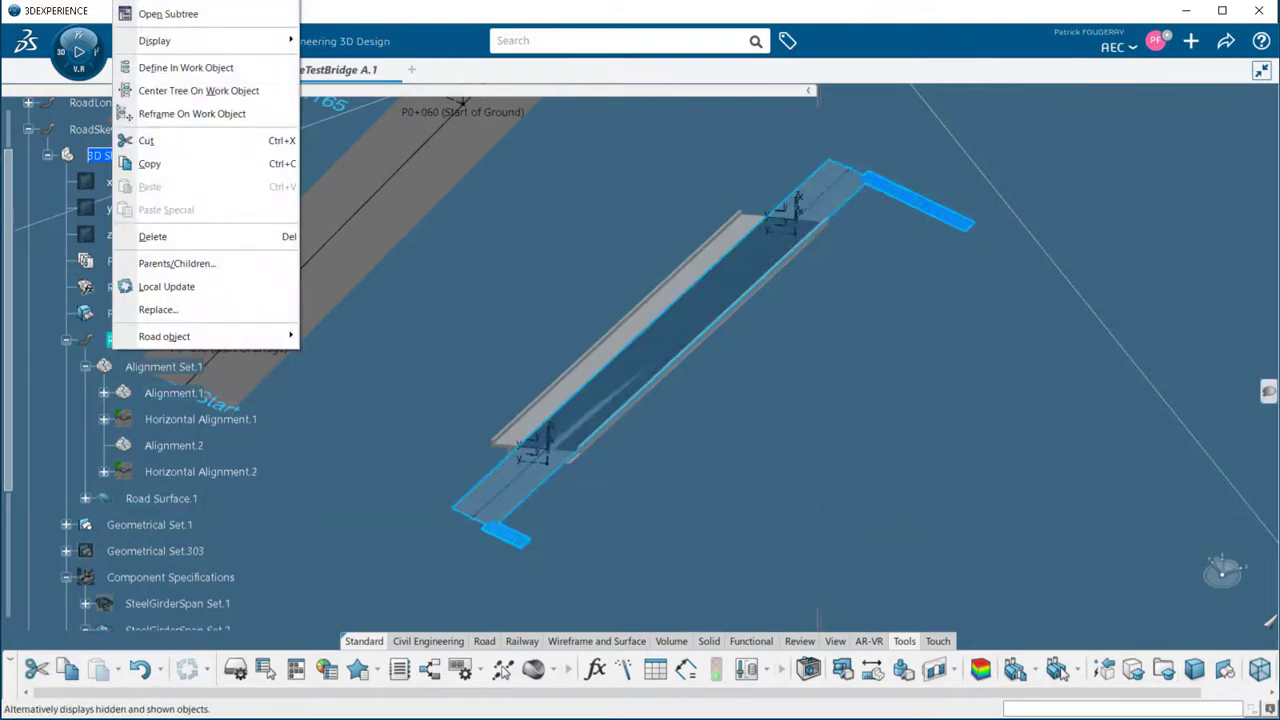
{"action": "left_click", "coordinate": [177, 517]}
{"action": "middle_click_drag", "start_coordinate": [523, 514], "coordinate": [423, 460]}
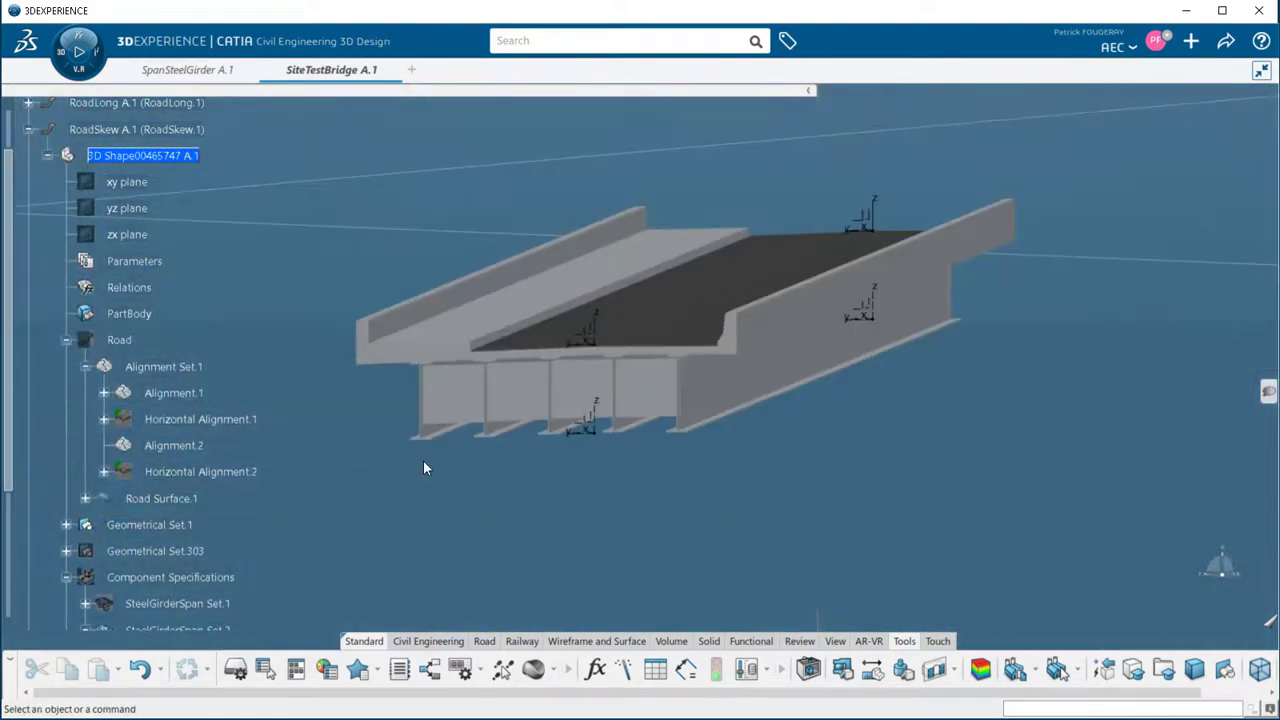
{"action": "left_click", "coordinate": [66, 340]}
Set DeckDiaphragms.2's RightSidewalk parameter to true and orbit to view the deck from above
{"action": "left_click", "coordinate": [66, 419]}
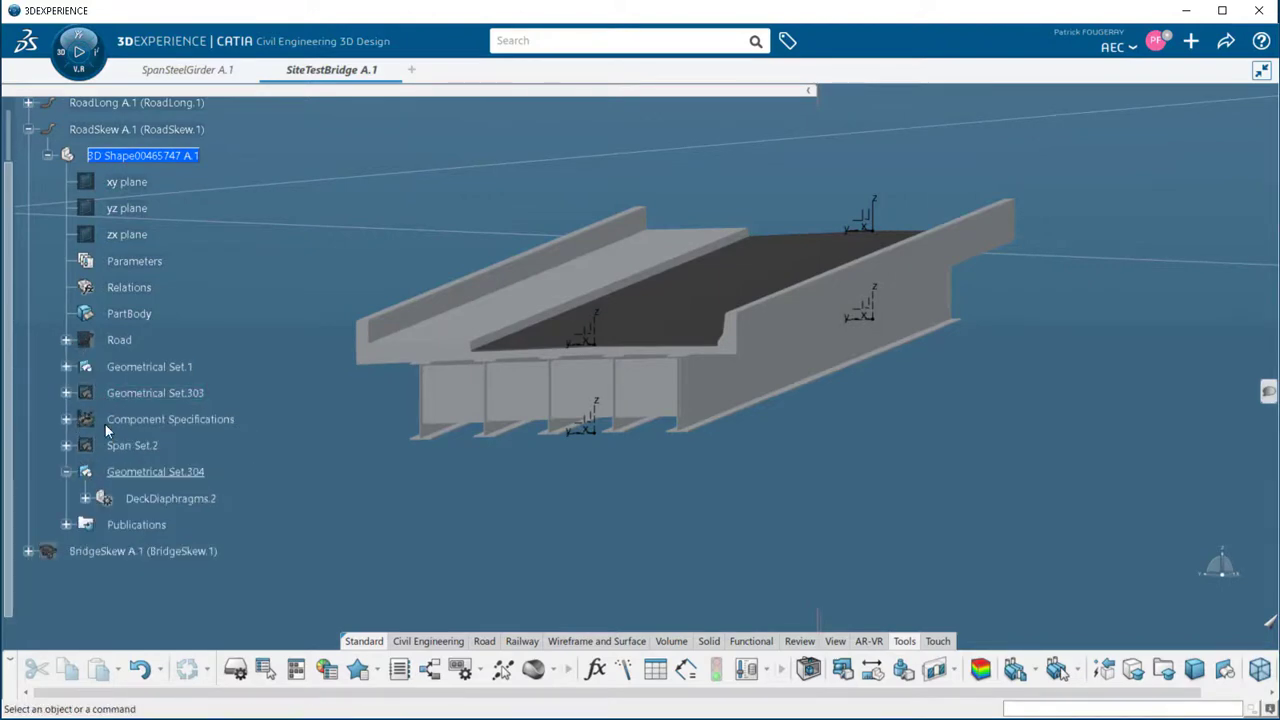
{"action": "double_click", "coordinate": [192, 502]}
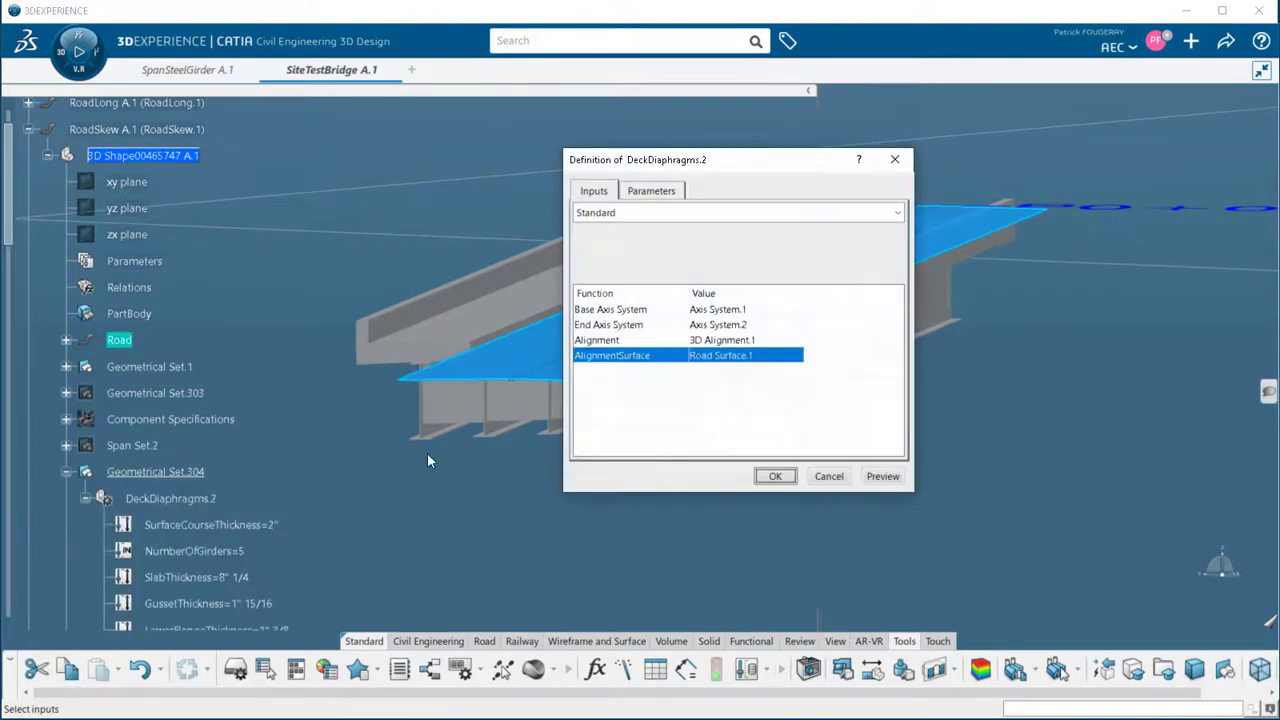
{"action": "left_click", "coordinate": [650, 192]}
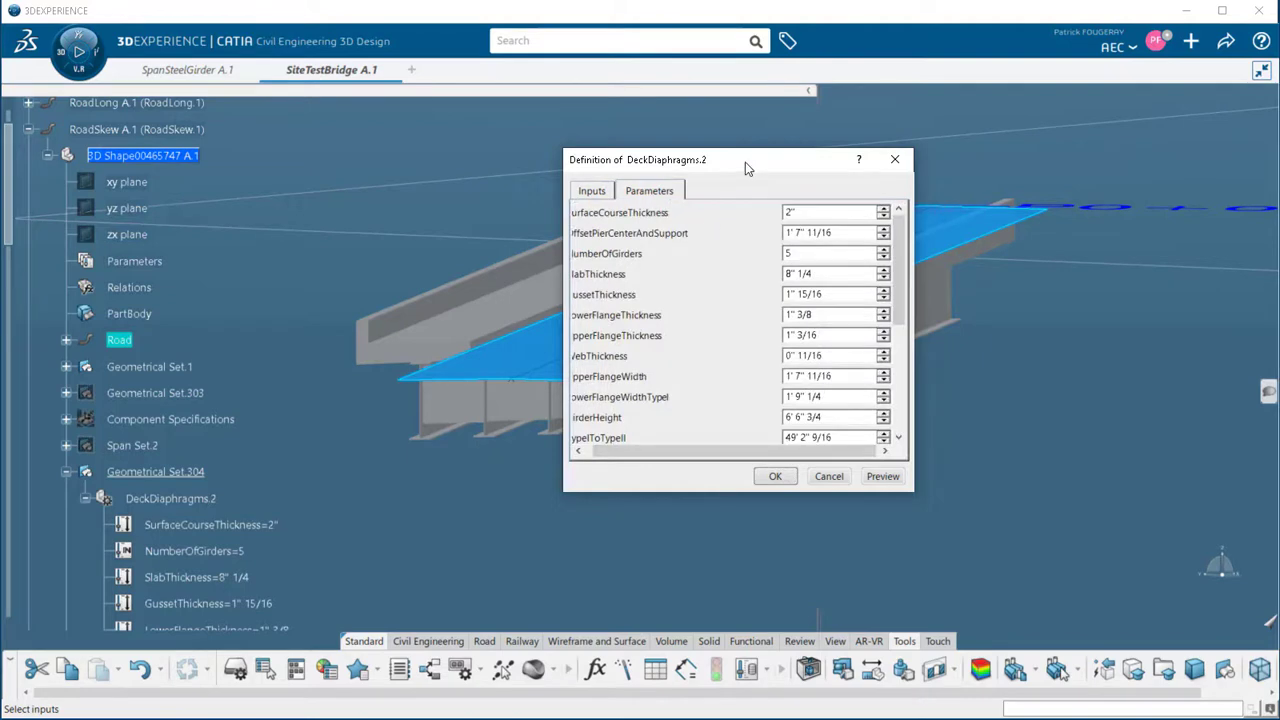
{"action": "left_click_drag", "start_coordinate": [745, 162], "coordinate": [921, 212]}
{"action": "left_click_drag", "start_coordinate": [1078, 301], "coordinate": [1086, 437]}
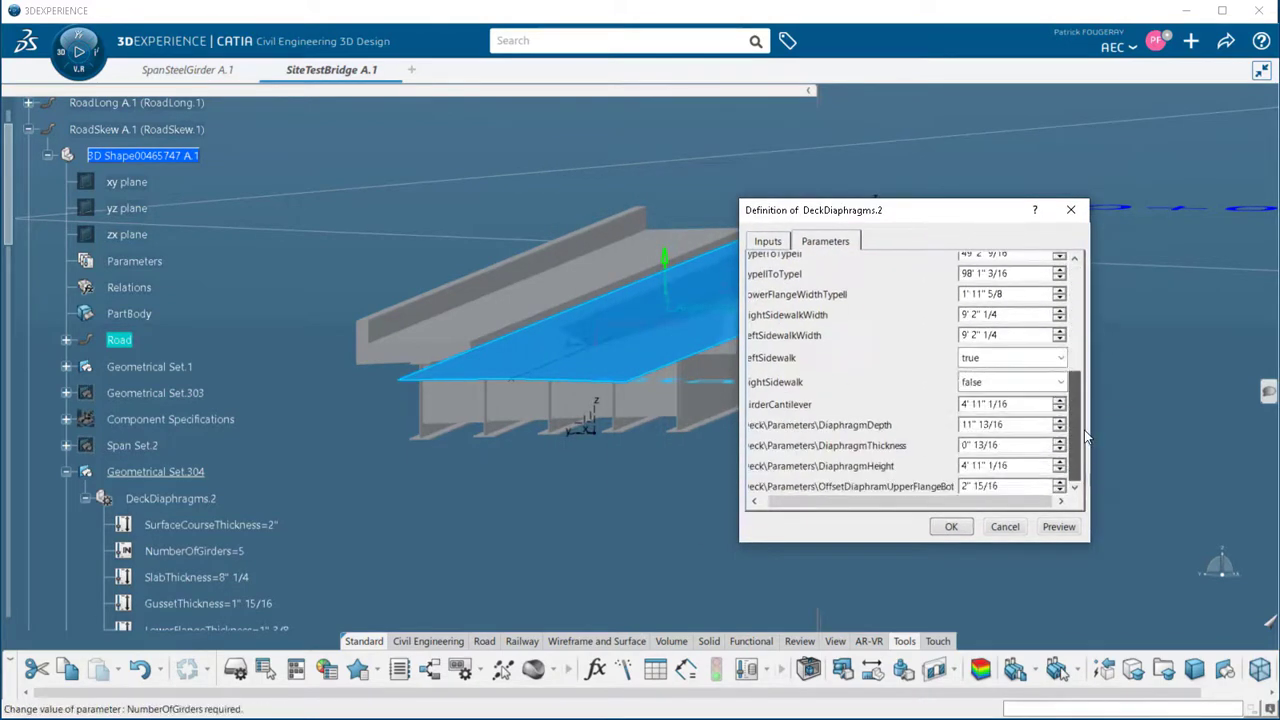
{"action": "scroll", "coordinate": [1062, 382], "scroll_direction": "up", "scroll_amount": 10}
{"action": "left_click", "coordinate": [1060, 382]}
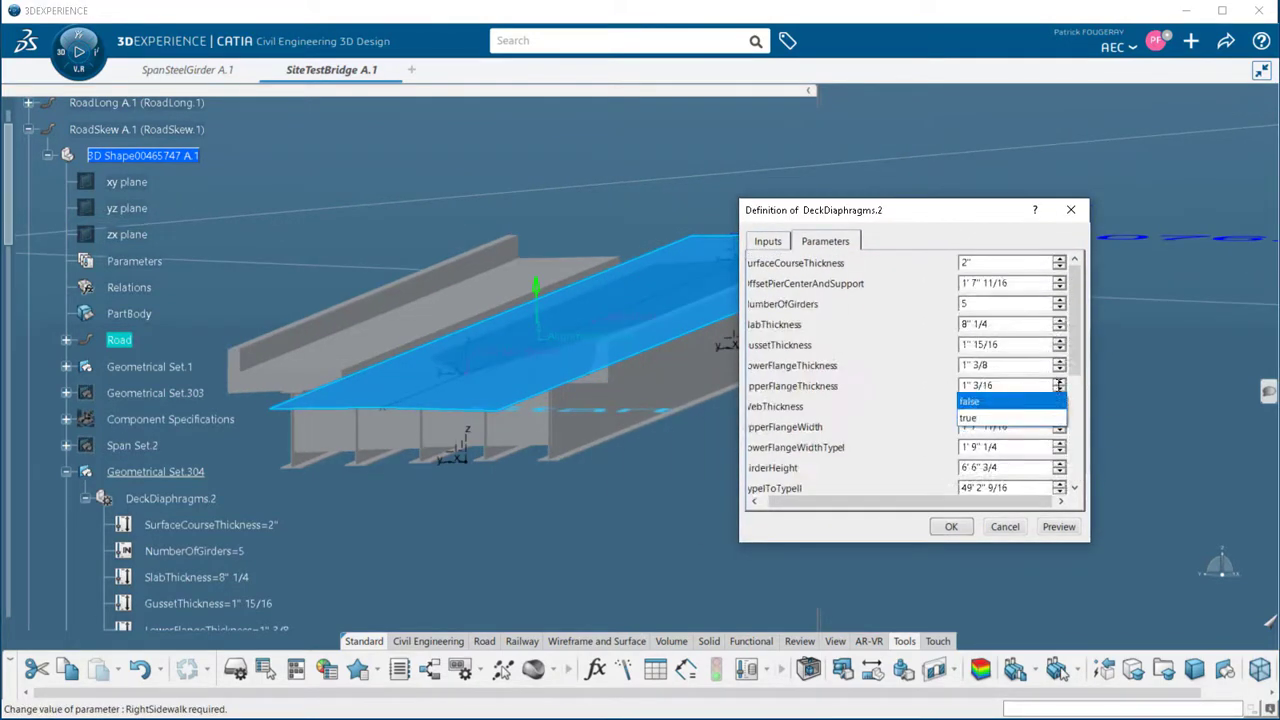
{"action": "left_click", "coordinate": [1041, 418]}
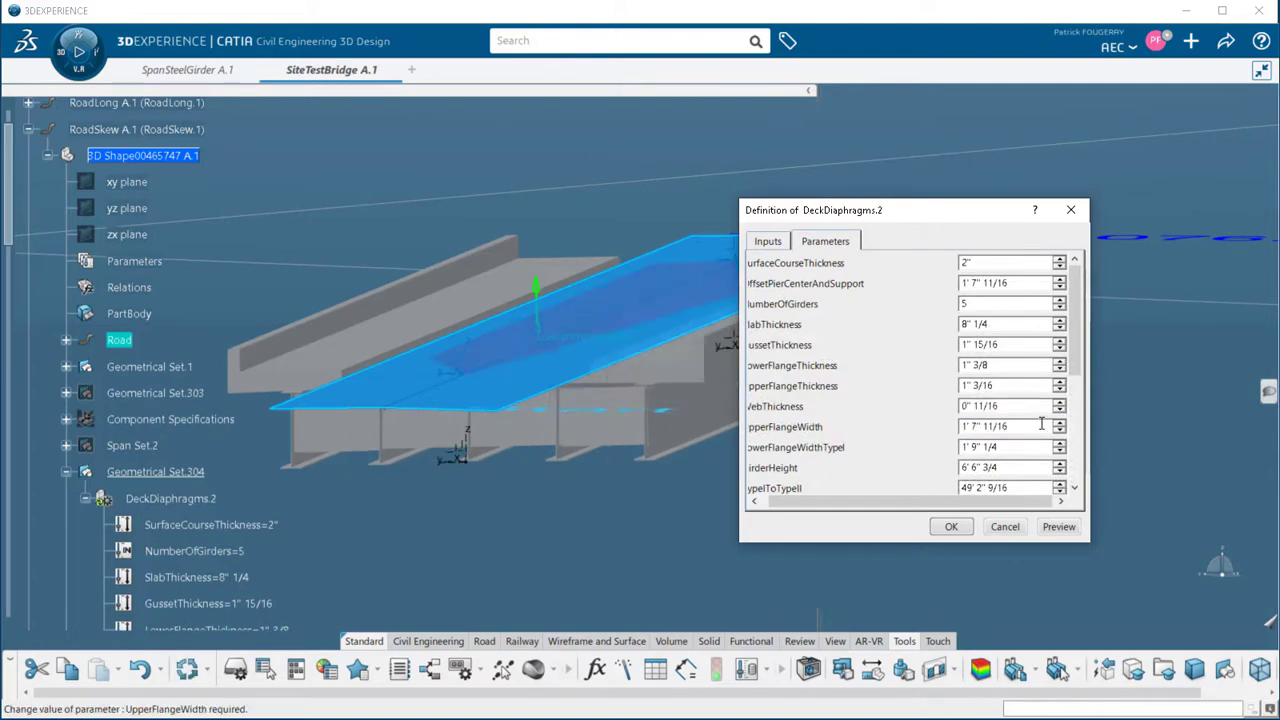
{"action": "left_click", "coordinate": [951, 526]}
{"action": "middle_click_drag", "start_coordinate": [940, 470], "coordinate": [414, 314]}
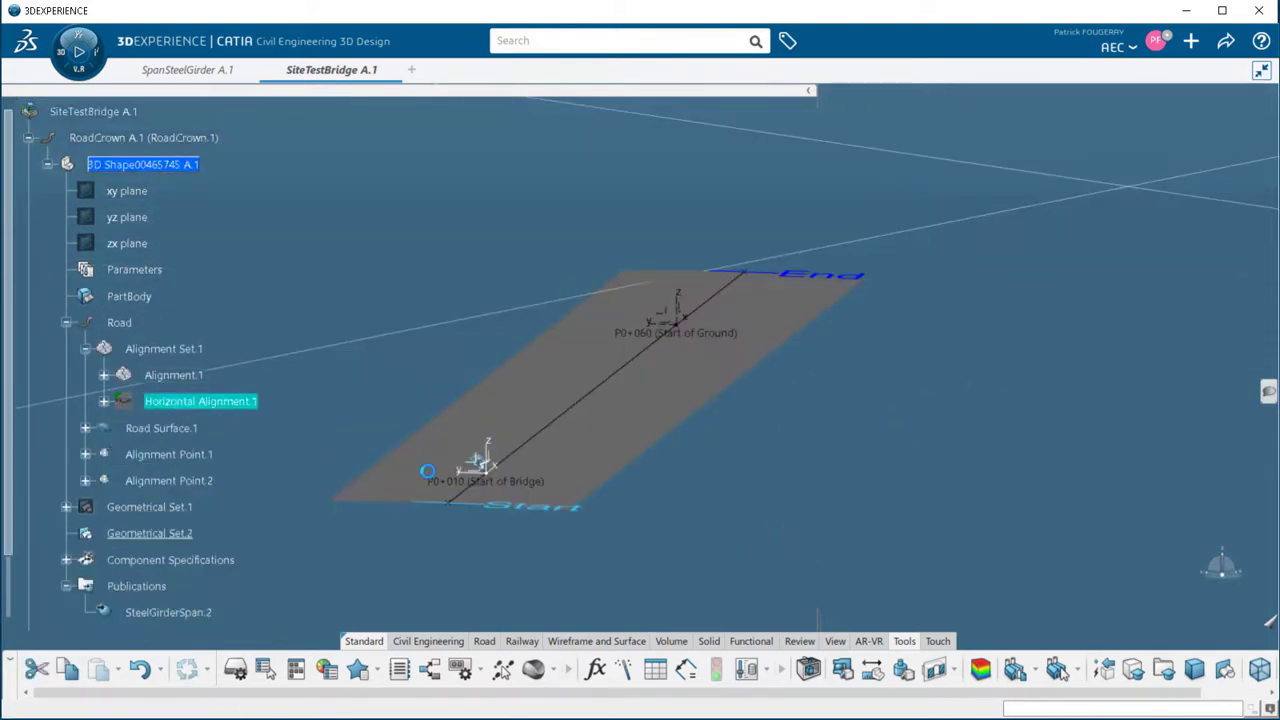
Check the crowned road's start-point lanes, then pick DeckDiaphragms with its axes, alignment and road surface
{"action": "double_click", "coordinate": [395, 575]}
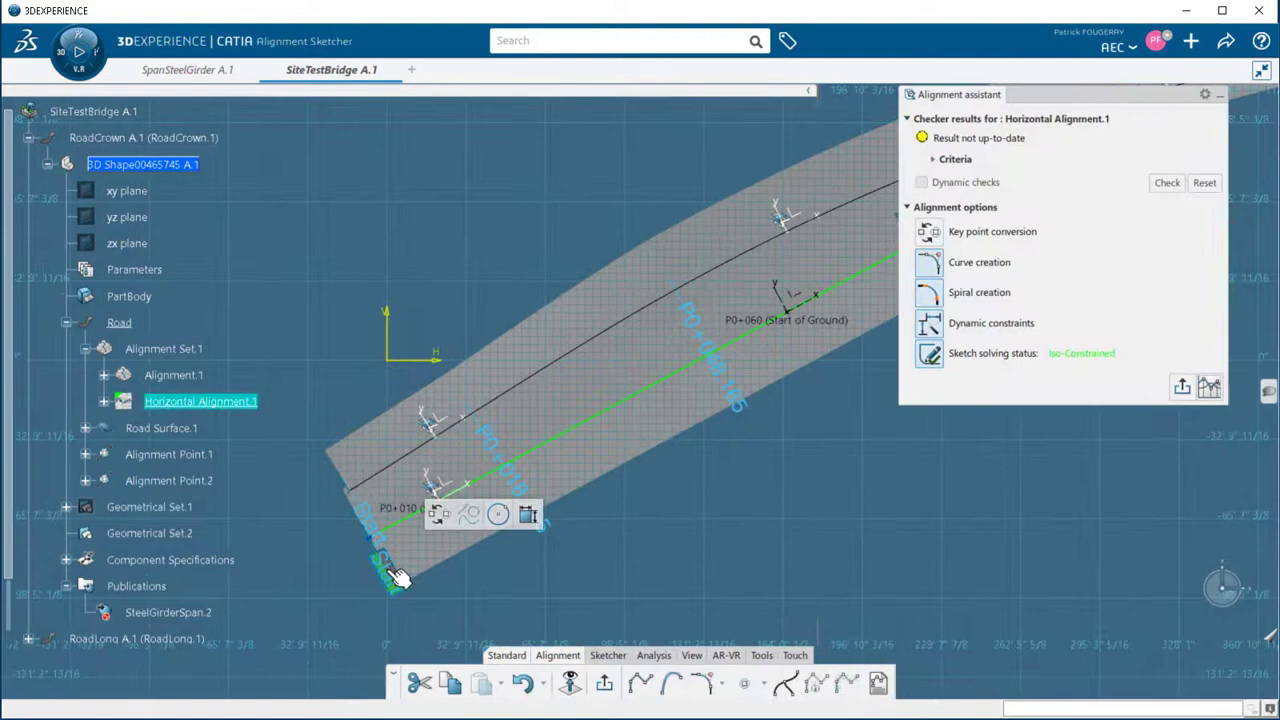
{"action": "left_click", "coordinate": [349, 311]}
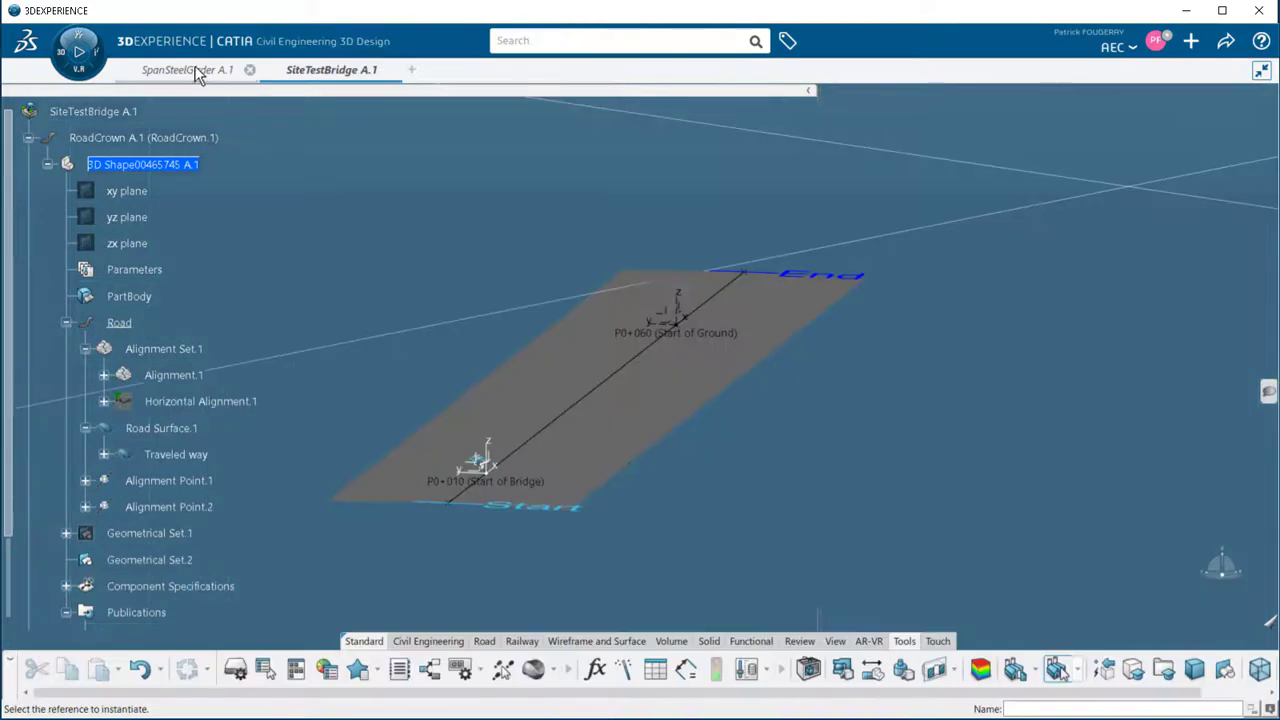
{"action": "left_click", "coordinate": [197, 74]}
{"action": "left_click", "coordinate": [158, 396]}
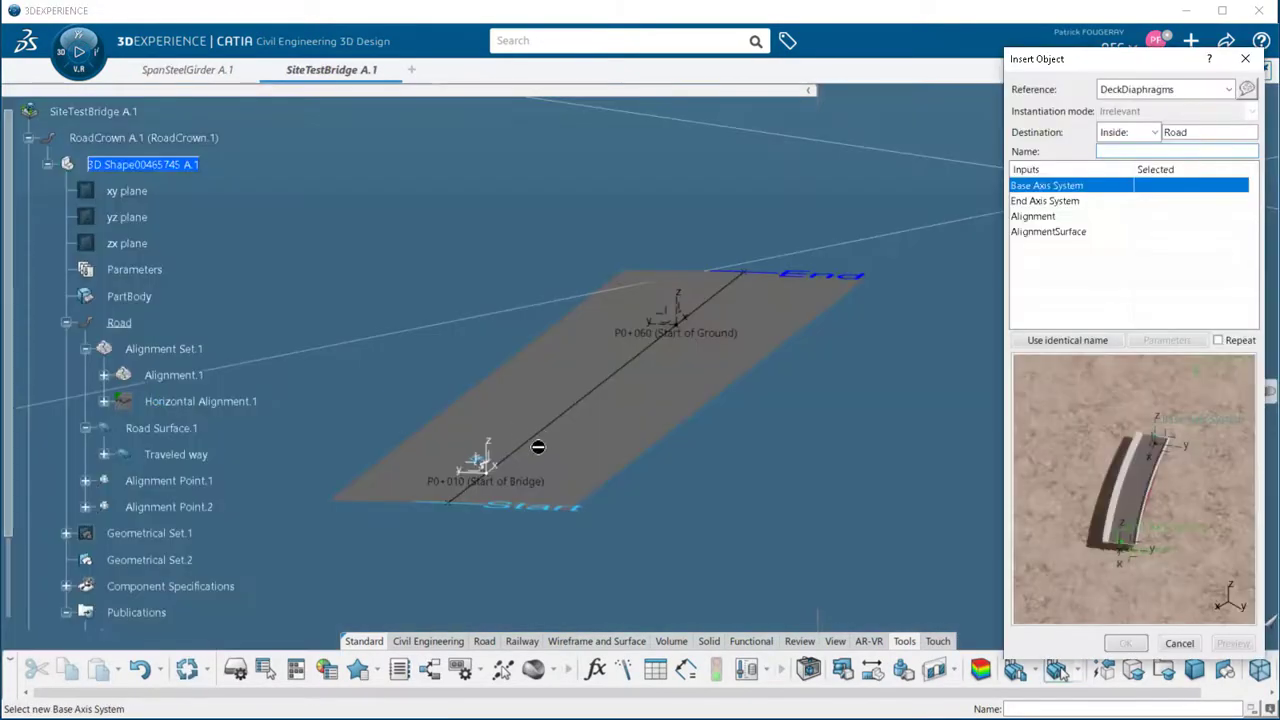
{"action": "left_click", "coordinate": [490, 455]}
{"action": "left_click", "coordinate": [680, 312]}
{"action": "left_click", "coordinate": [650, 345]}
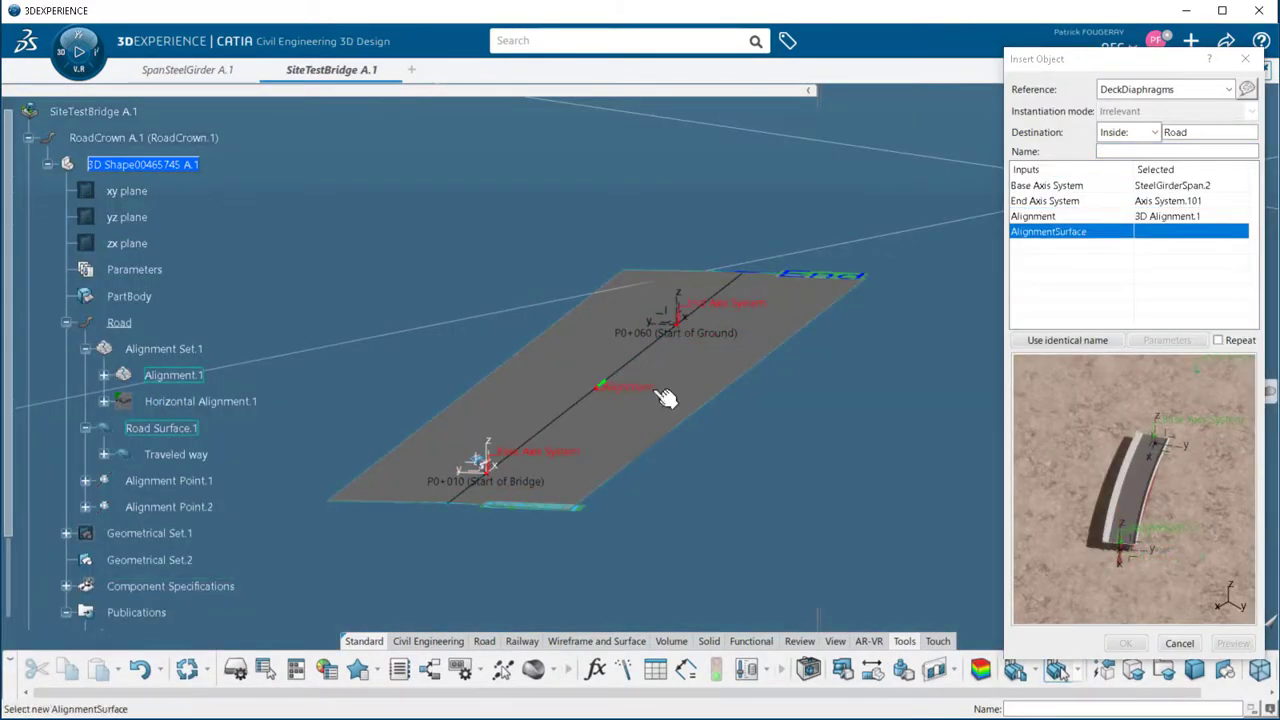
{"action": "left_click", "coordinate": [667, 399]}
Set both LeftSidewalk and RightSidewalk to false in the template parameters
{"action": "left_click", "coordinate": [1167, 340]}
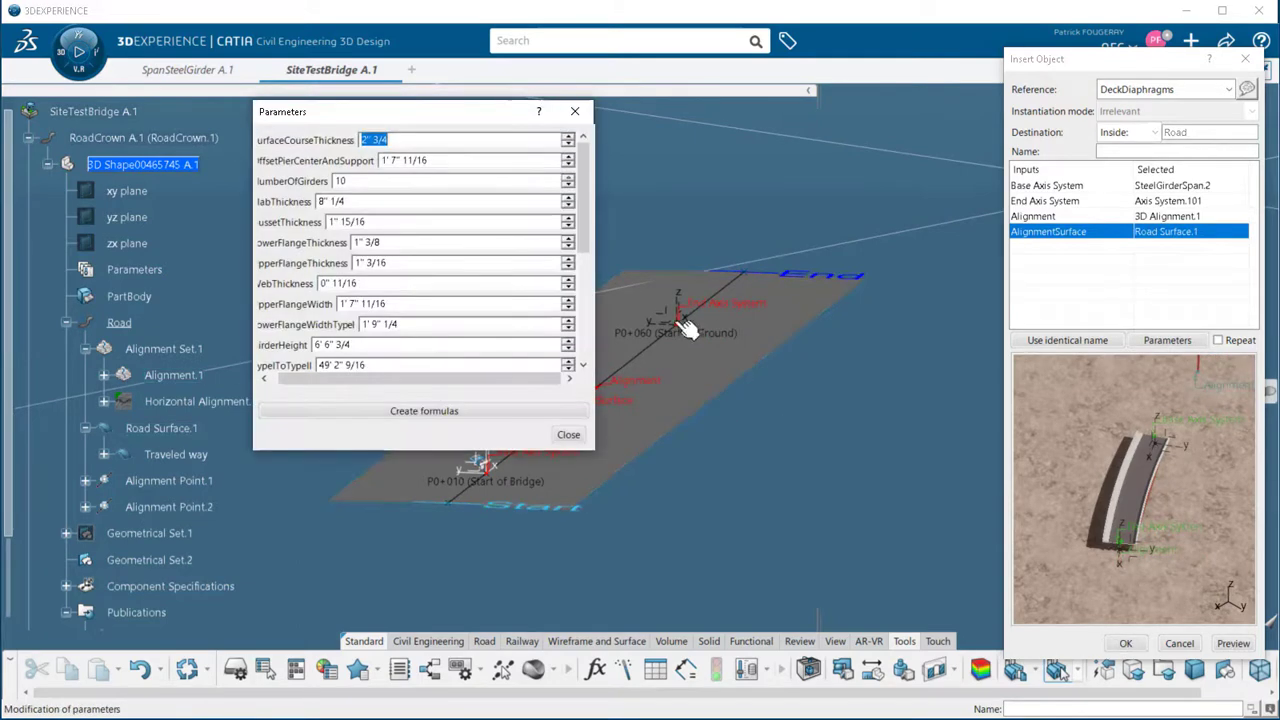
{"action": "left_click", "coordinate": [345, 181]}
{"action": "left_click_drag", "start_coordinate": [583, 193], "coordinate": [603, 258]}
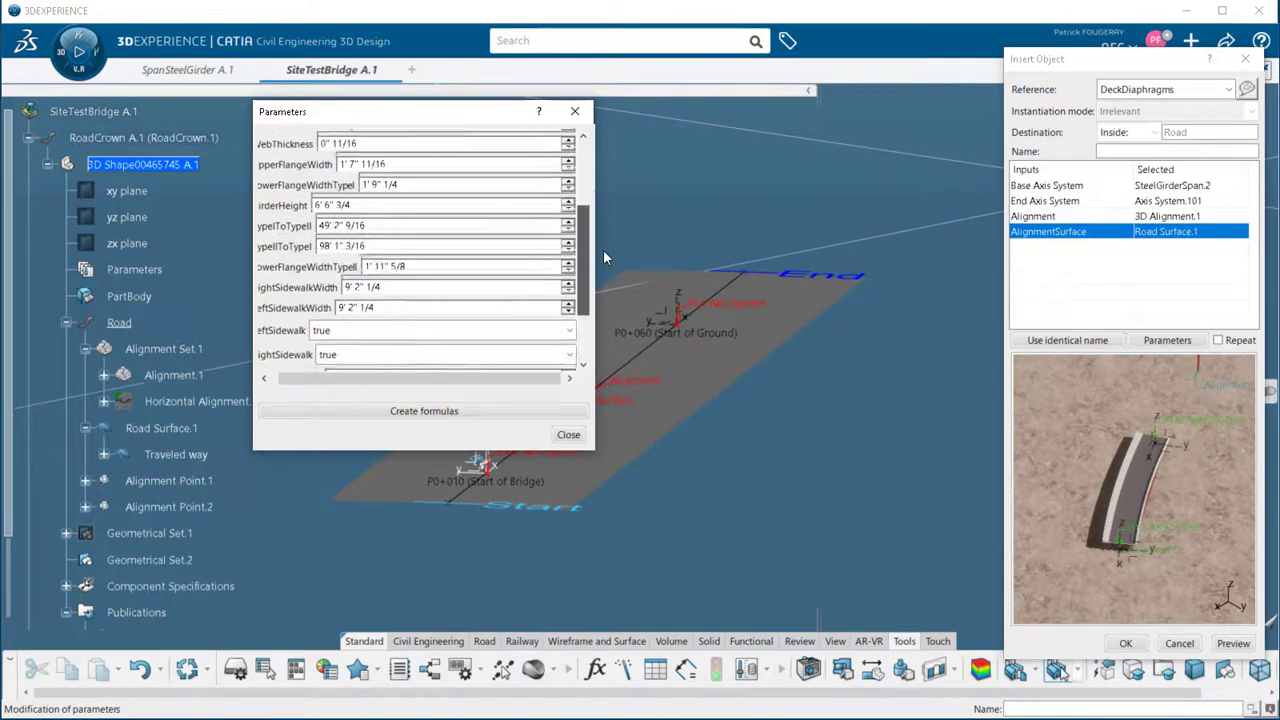
{"action": "scroll", "coordinate": [577, 263], "scroll_direction": "down", "scroll_amount": 1}
{"action": "left_click", "coordinate": [569, 262]}
{"action": "left_click", "coordinate": [440, 296]}
{"action": "left_click", "coordinate": [569, 286]}
{"action": "left_click", "coordinate": [440, 320]}
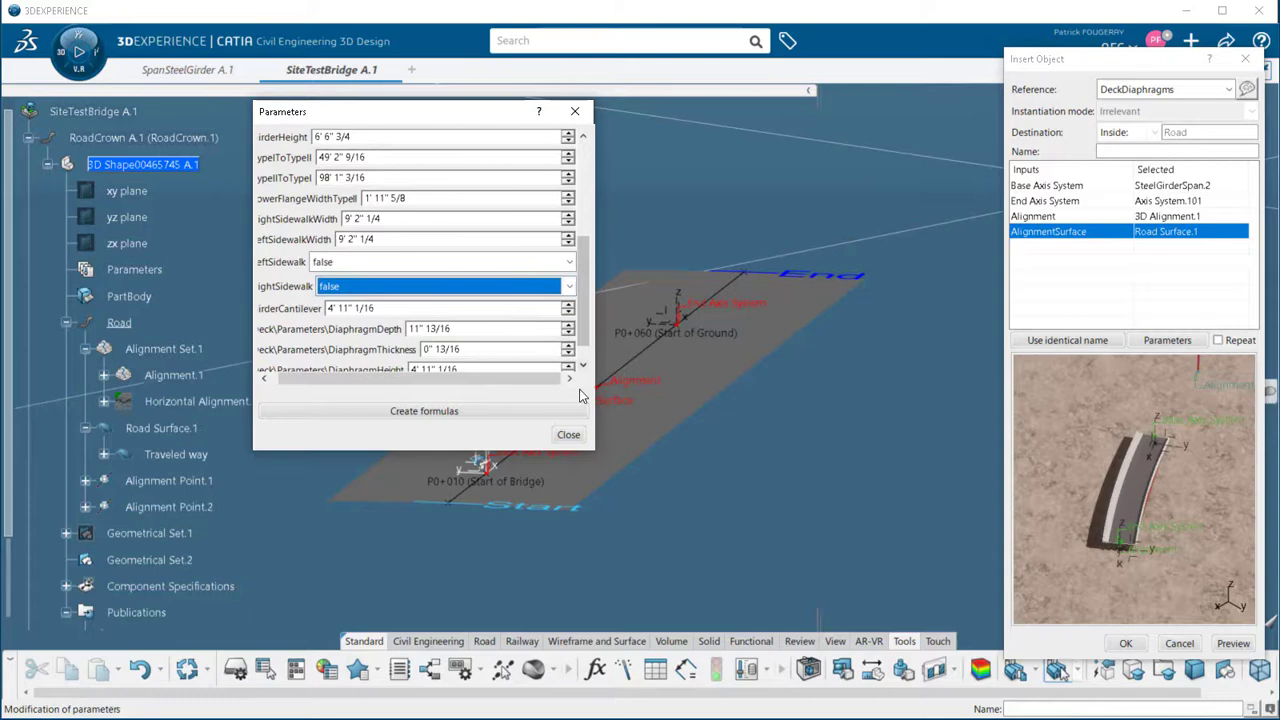
{"action": "left_click", "coordinate": [568, 434]}
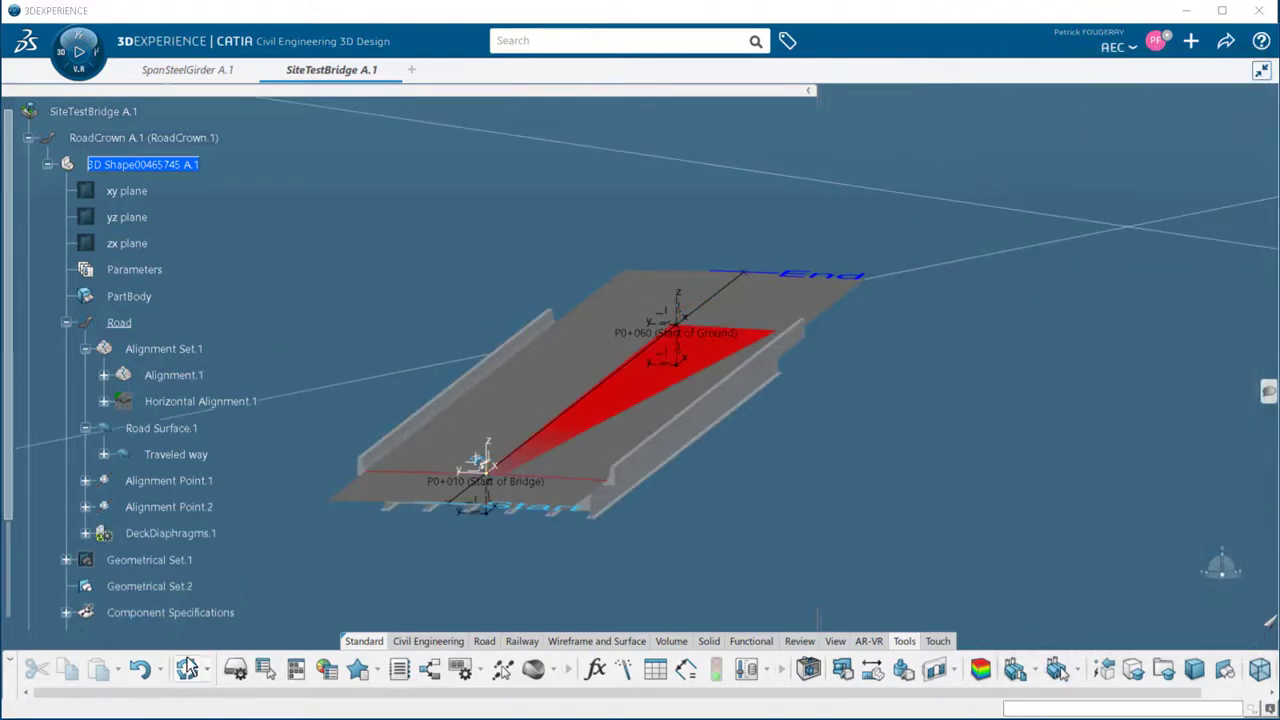
Hide Road Surface.1, then zoom and orbit beneath the crowned road's deck to inspect the diaphragms
{"action": "right_click", "coordinate": [163, 348]}
{"action": "key", "text": "Escape"}
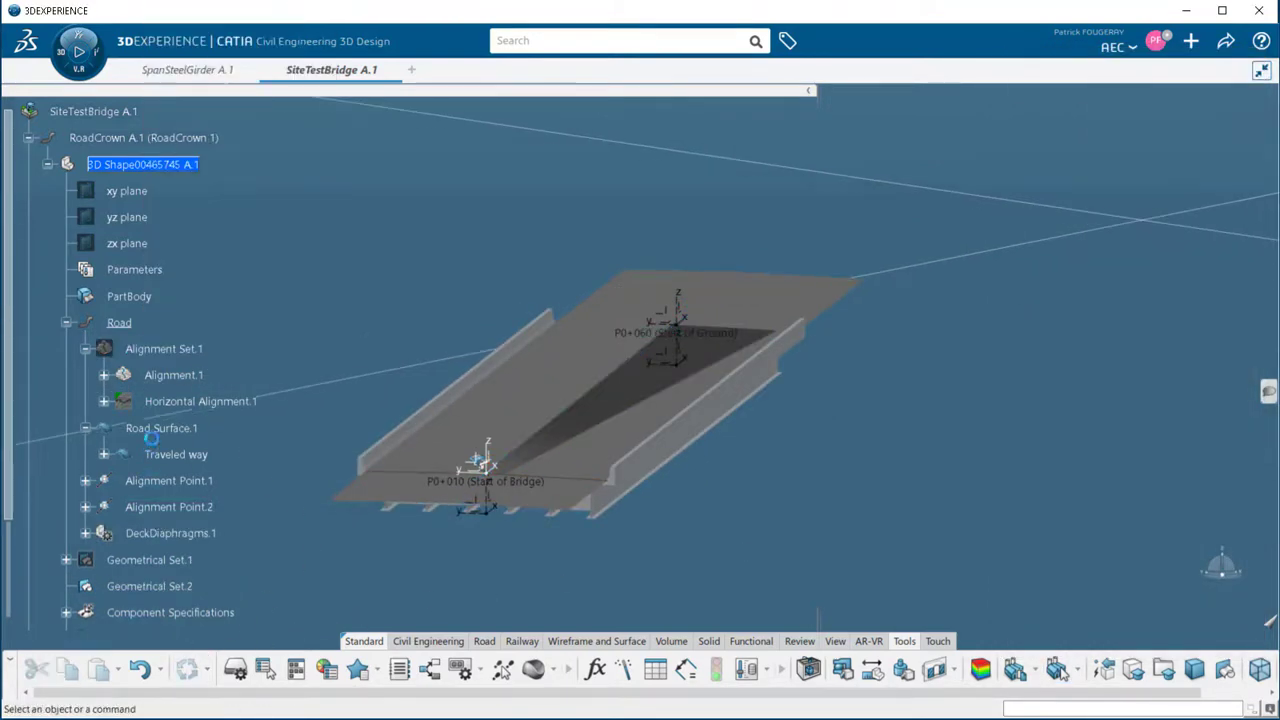
{"action": "right_click", "coordinate": [161, 428]}
{"action": "left_click", "coordinate": [214, 64]}
{"action": "middle_click_drag", "start_coordinate": [538, 474], "coordinate": [515, 385]}
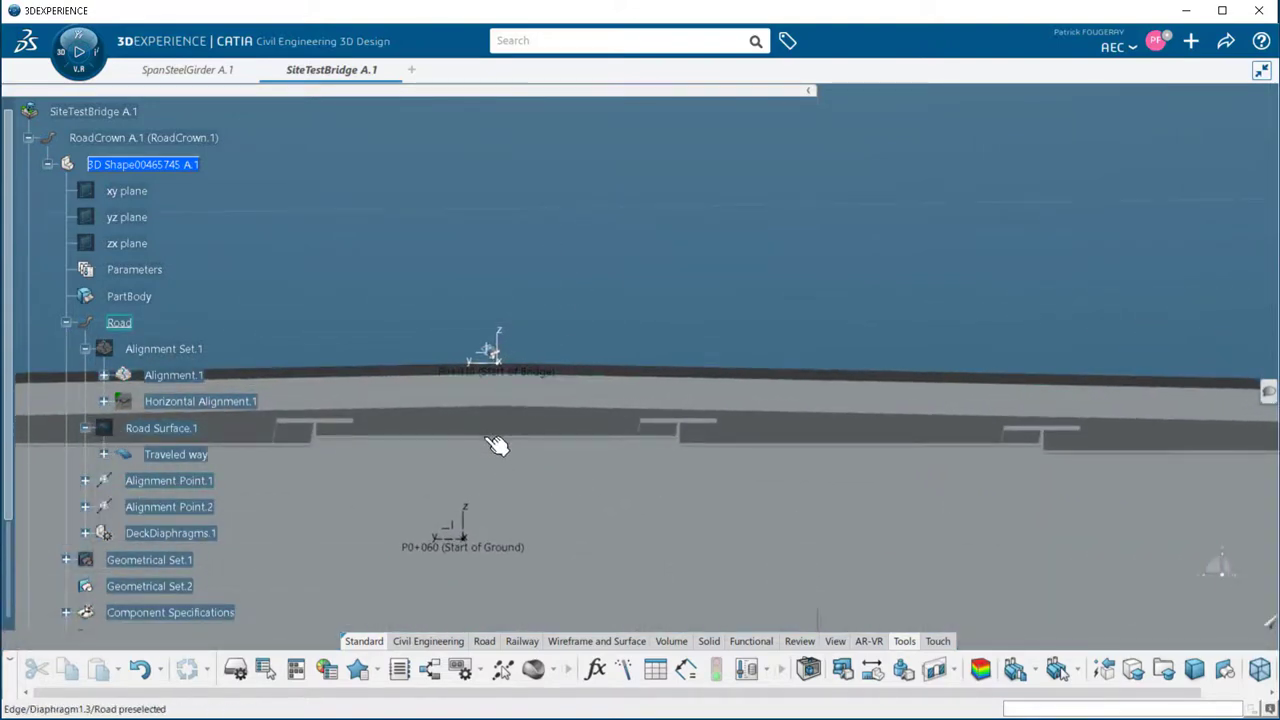
{"action": "middle_click_drag", "start_coordinate": [497, 446], "coordinate": [558, 452]}
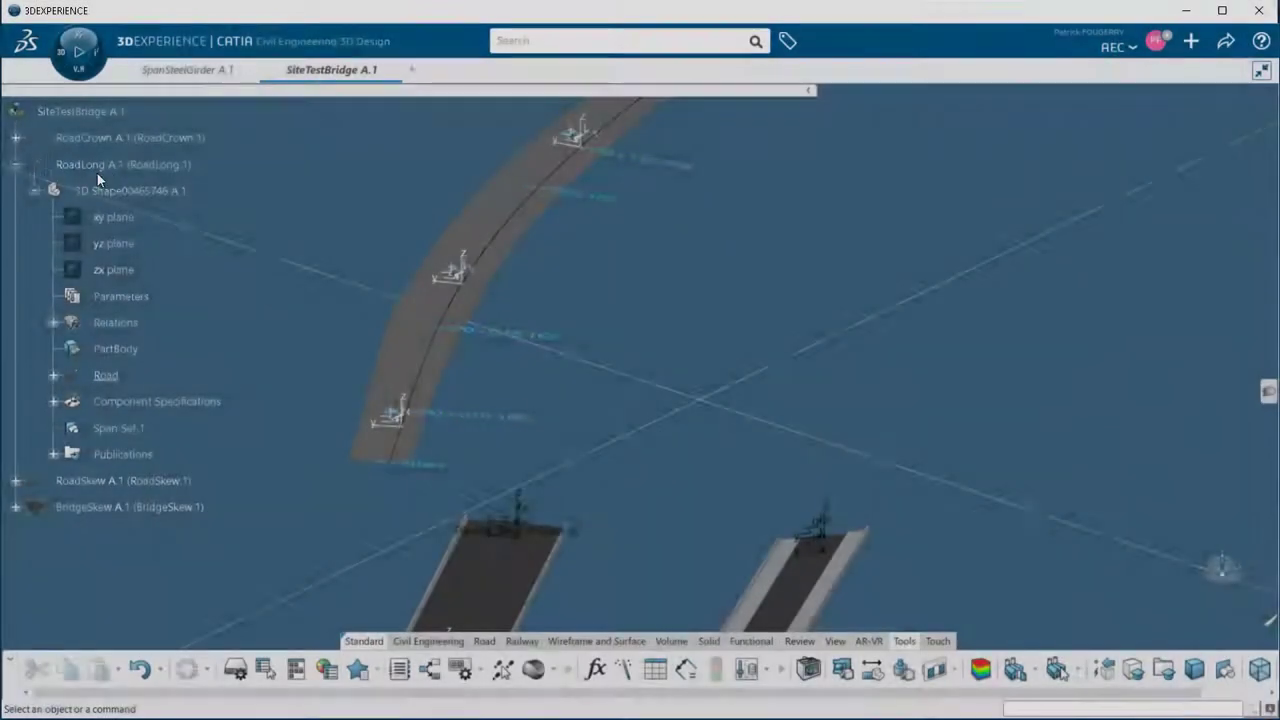
View the lane distribution at Horizontal Alignment.1's start point on RoadLong, then leave alignment editing
{"action": "left_click", "coordinate": [110, 192]}
{"action": "left_click", "coordinate": [52, 375]}
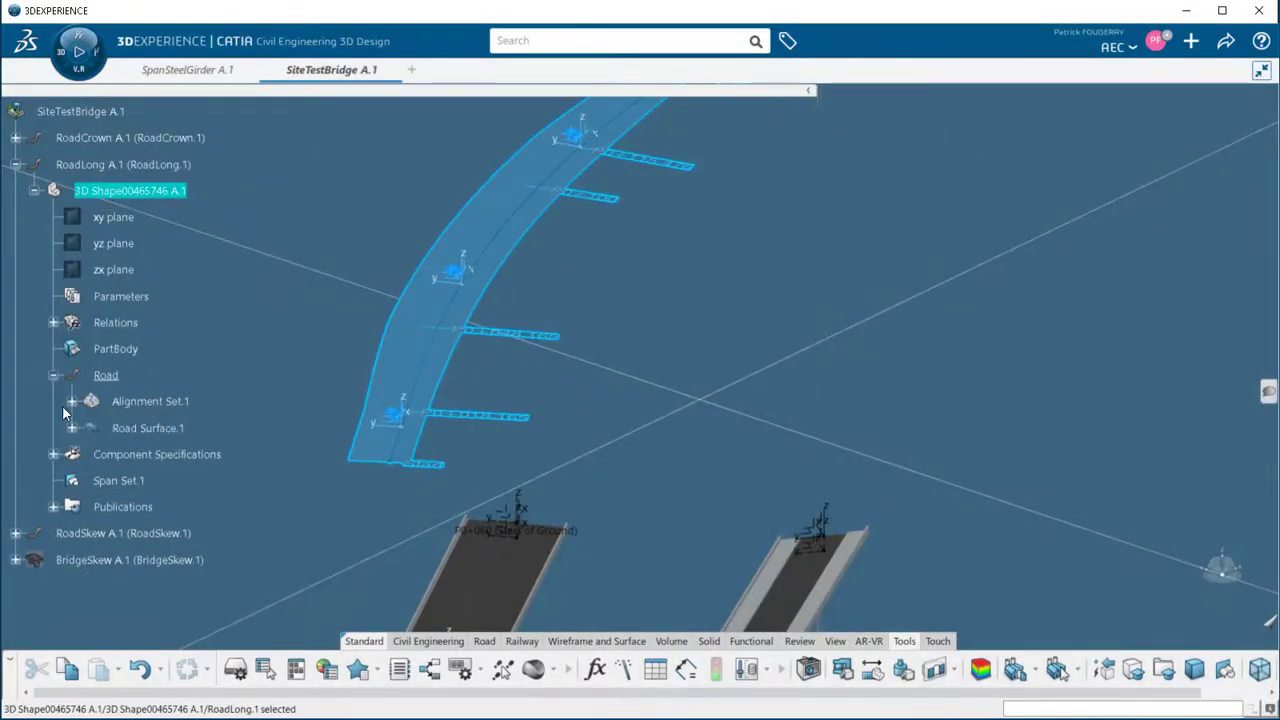
{"action": "left_click", "coordinate": [71, 401]}
{"action": "left_click", "coordinate": [187, 454]}
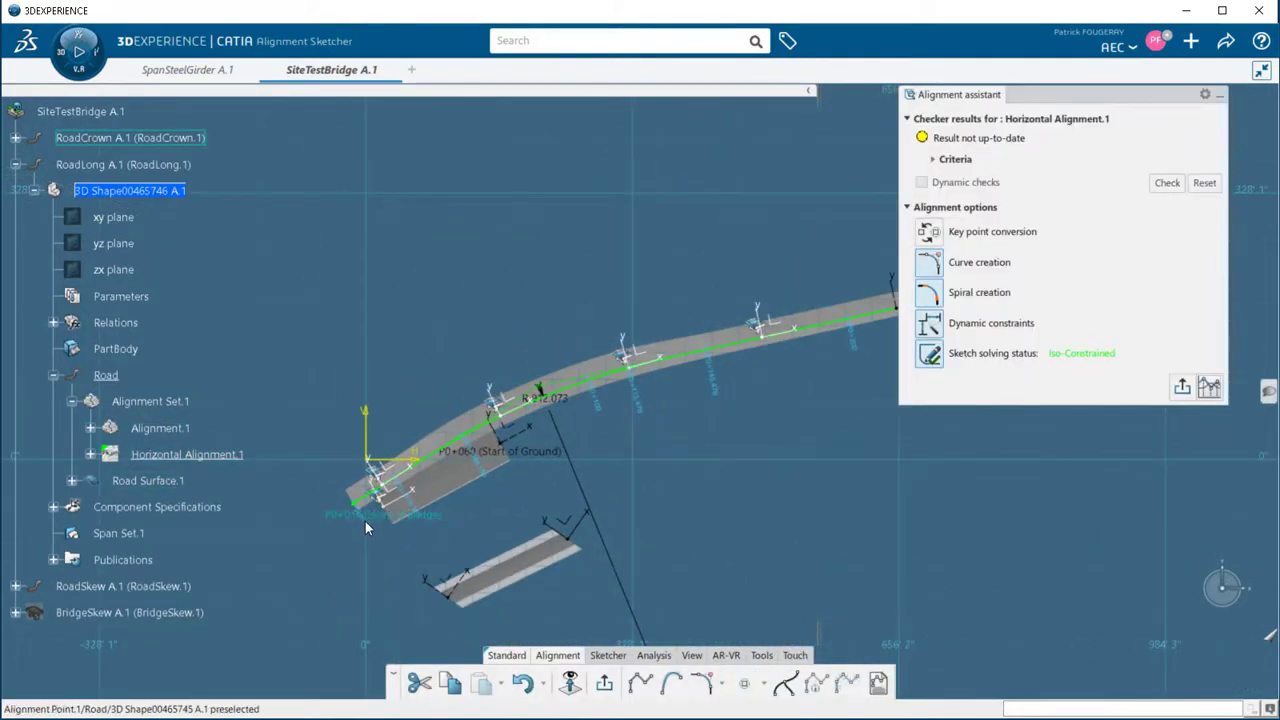
{"action": "middle_click_drag", "start_coordinate": [365, 521], "coordinate": [322, 530]}
{"action": "double_click", "coordinate": [322, 530]}
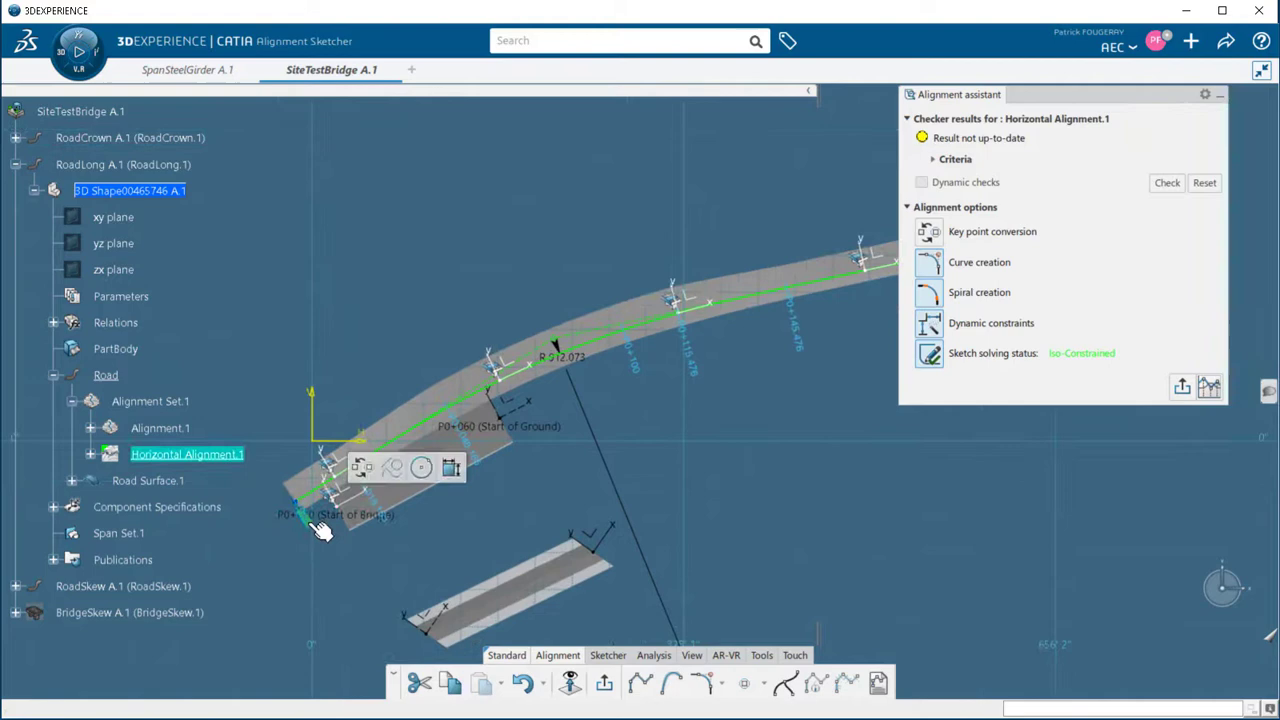
{"action": "left_click", "coordinate": [349, 311]}
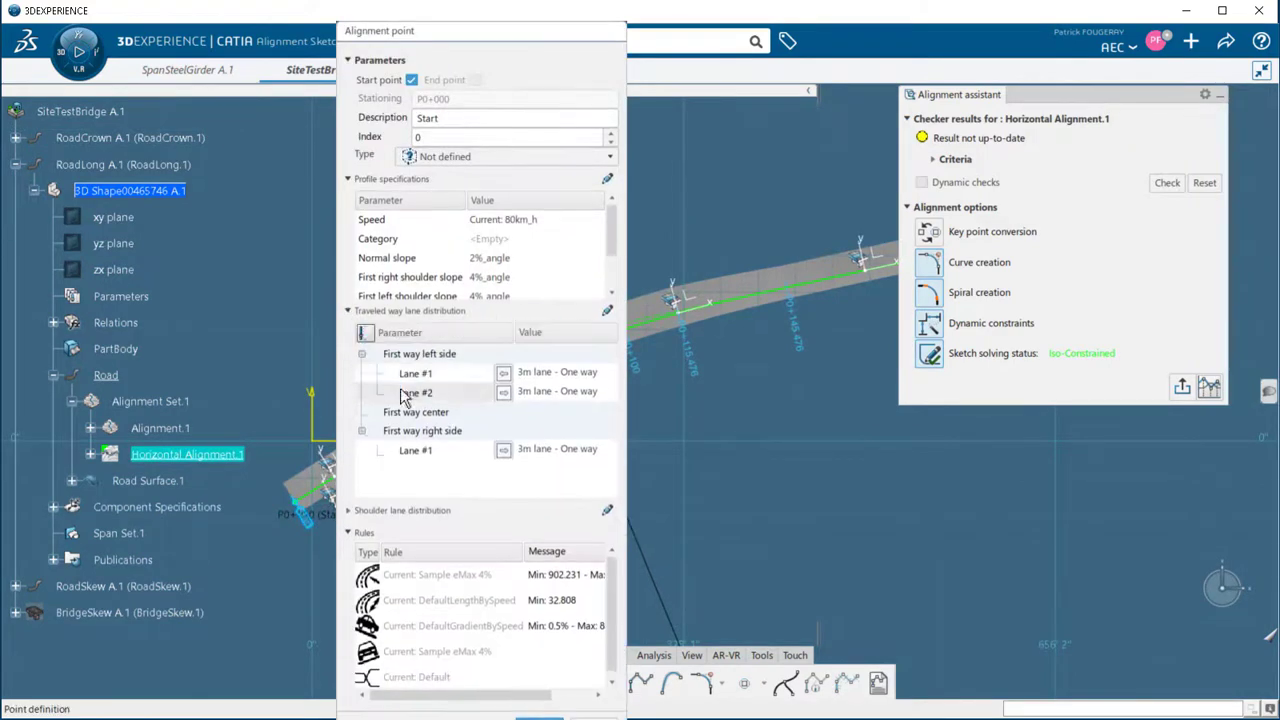
{"action": "left_click", "coordinate": [540, 717]}
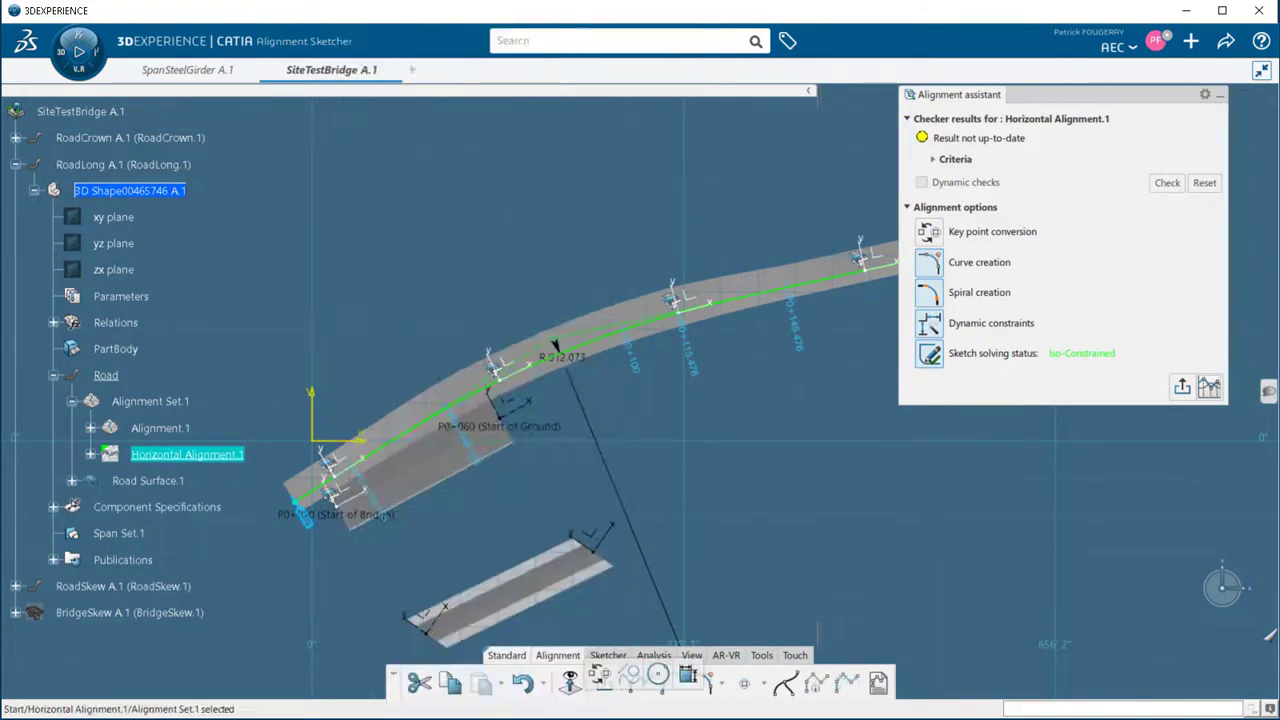
{"action": "left_click", "coordinate": [1181, 388]}
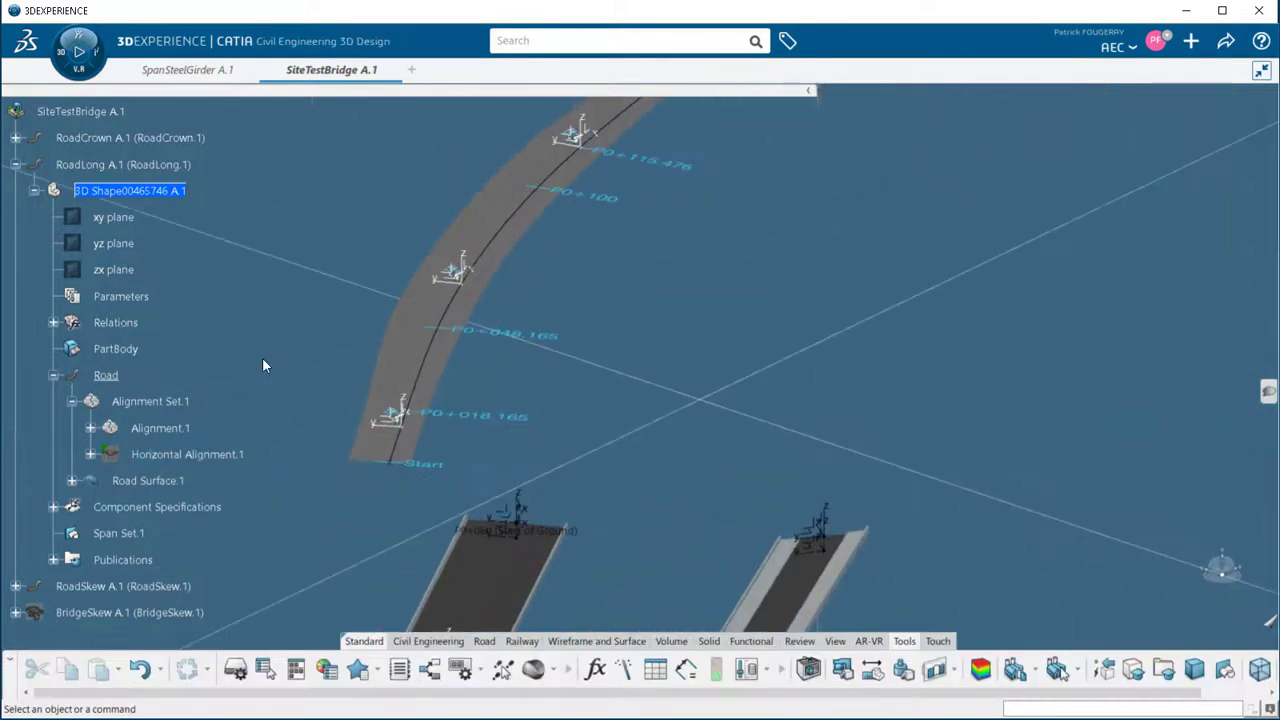
Open SteelGirderSpanOT Set.1 under Component Specifications for component capture
{"action": "left_click", "coordinate": [53, 375]}
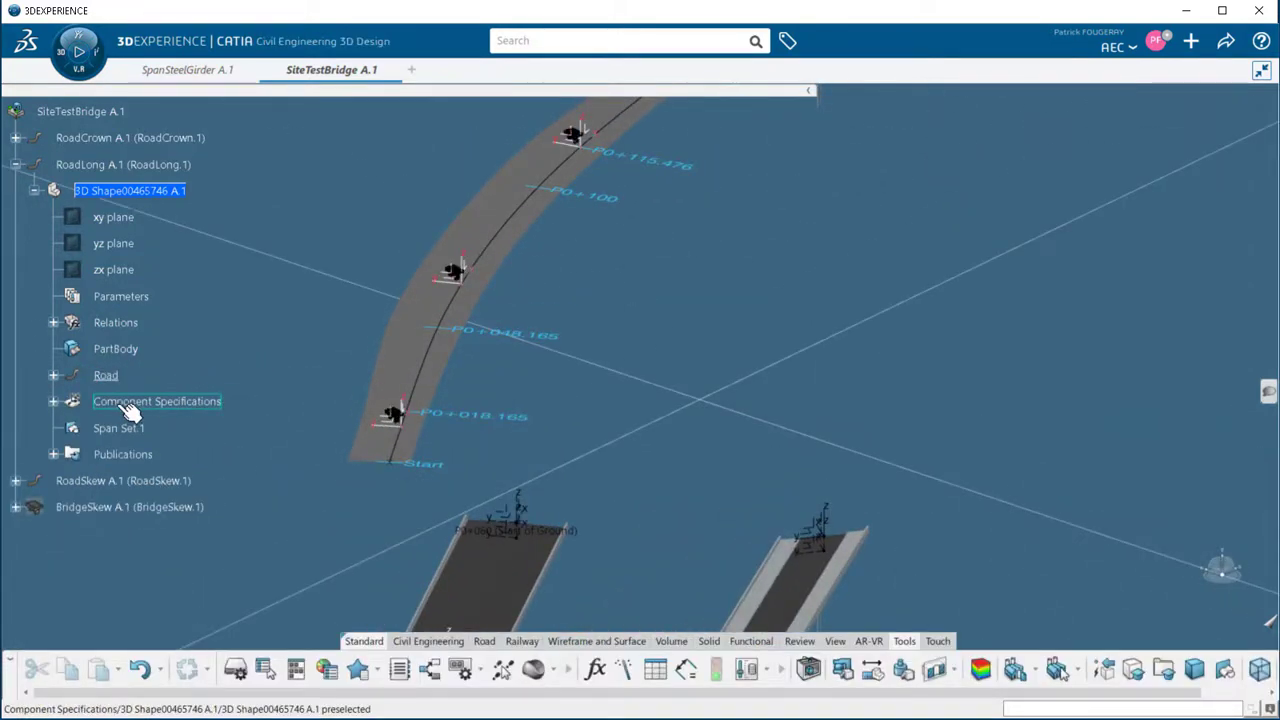
{"action": "left_click", "coordinate": [125, 410]}
{"action": "left_click", "coordinate": [53, 401]}
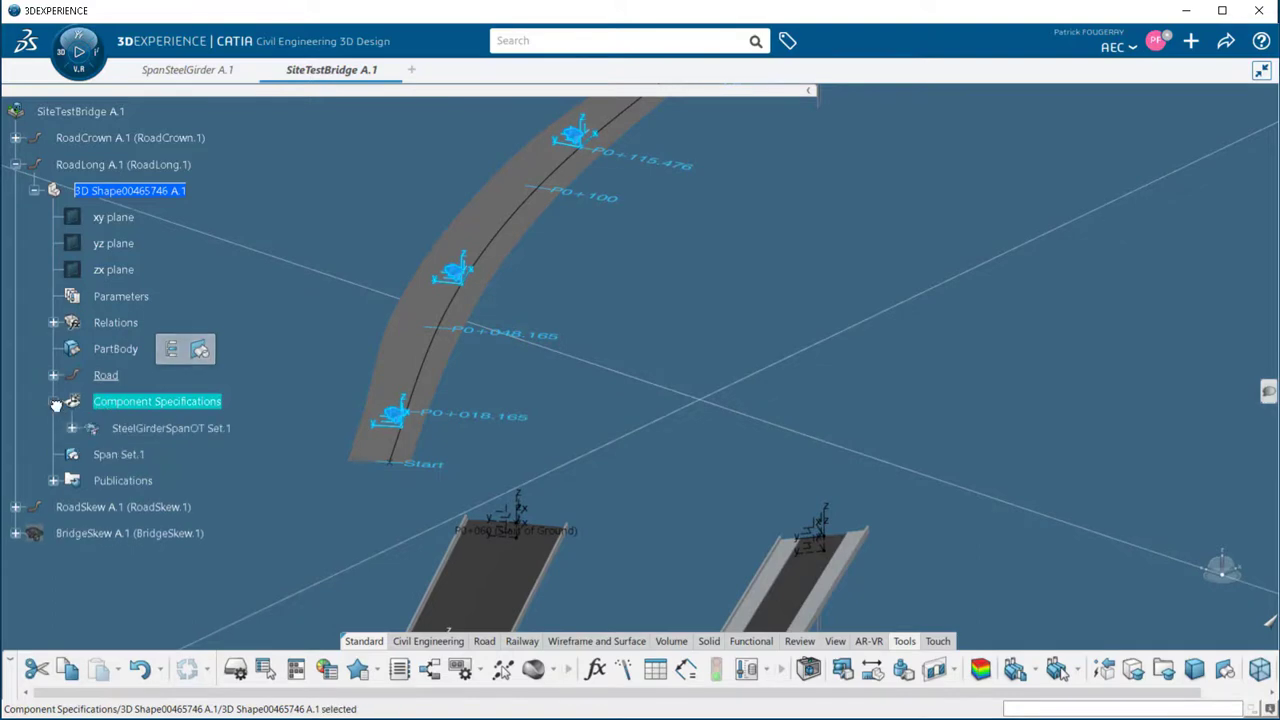
{"action": "left_click", "coordinate": [172, 430]}
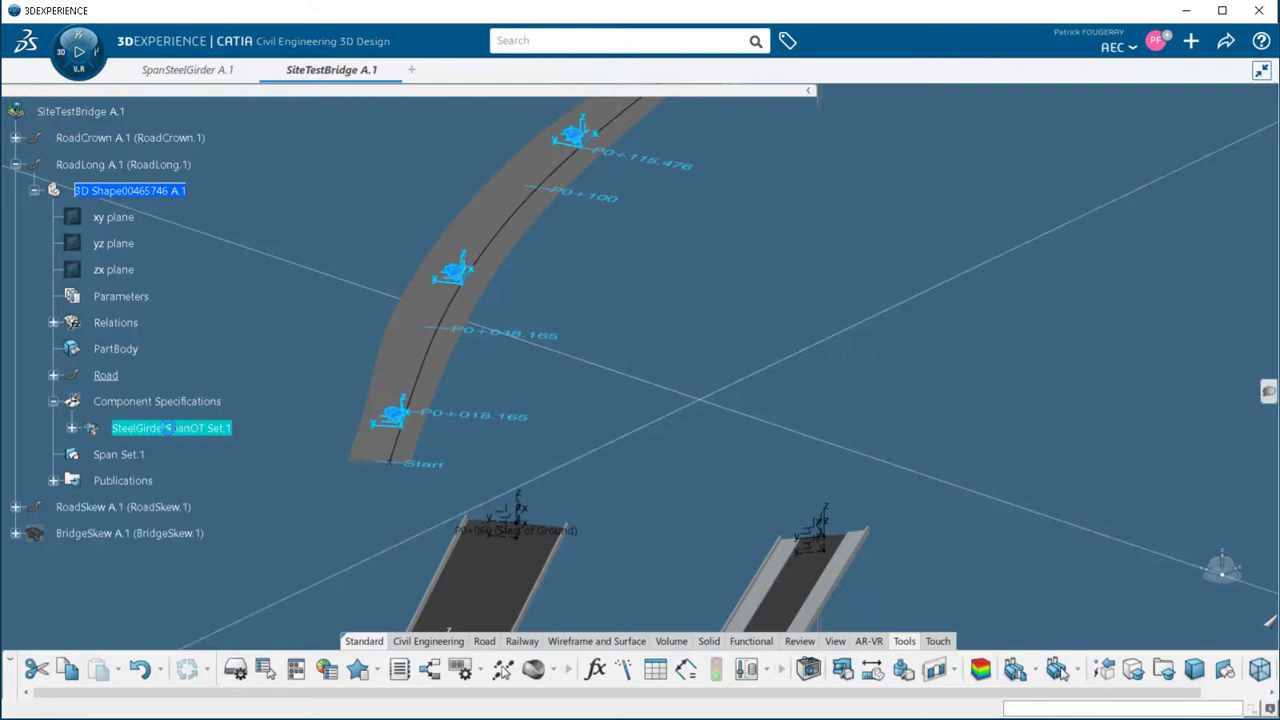
{"action": "double_click", "coordinate": [165, 427]}
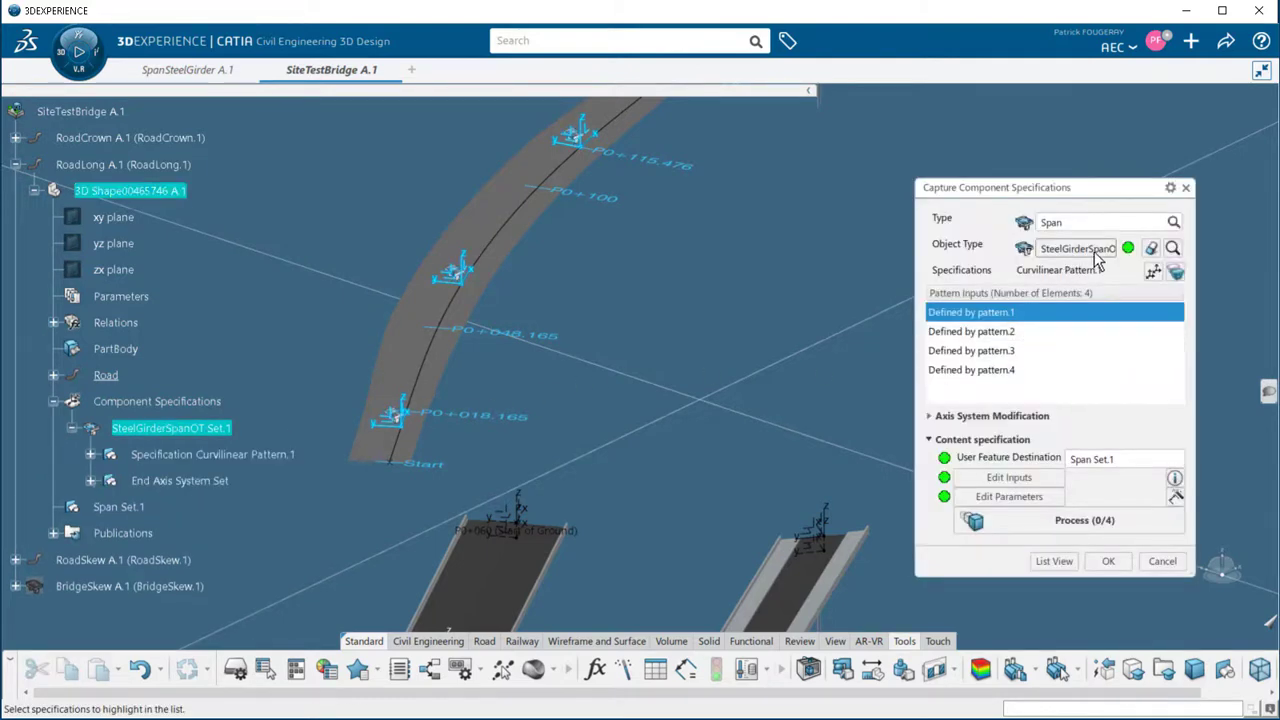
Check each span's inputs and parameters, then process the set to build 4/4 girder spans on RoadLong
{"action": "left_click", "coordinate": [1020, 482]}
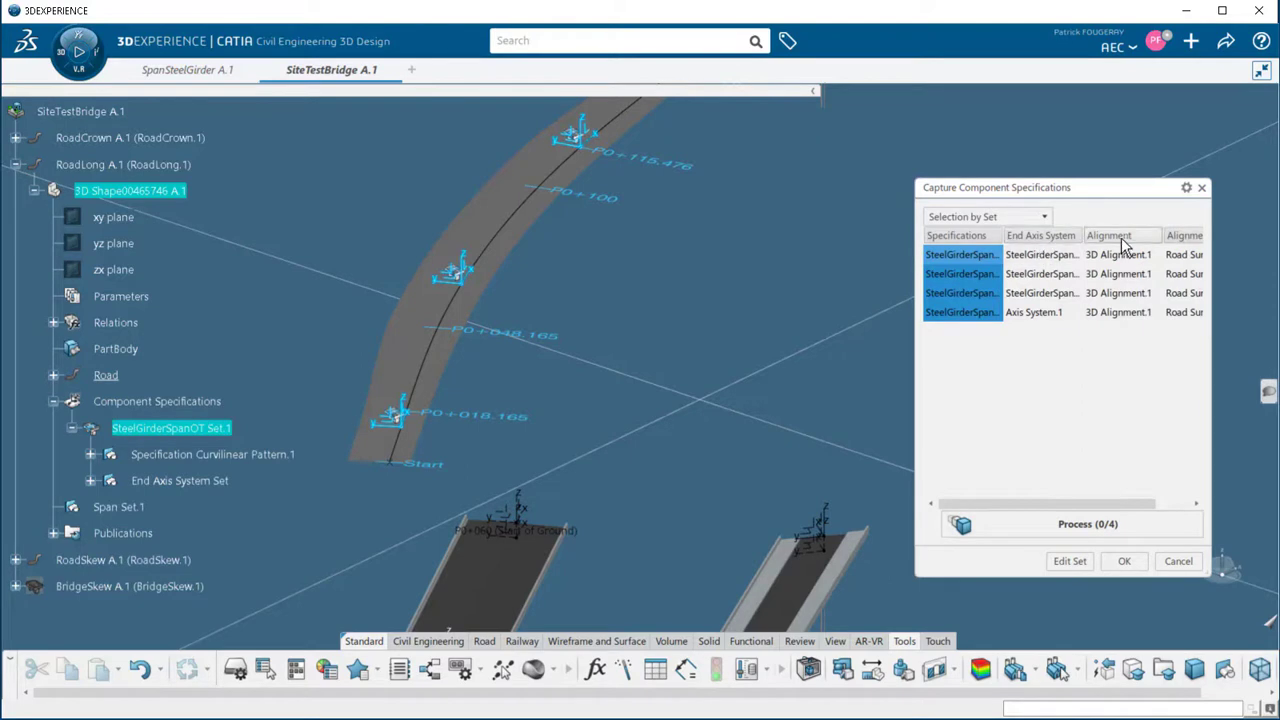
{"action": "left_click_drag", "start_coordinate": [1088, 503], "coordinate": [1049, 493]}
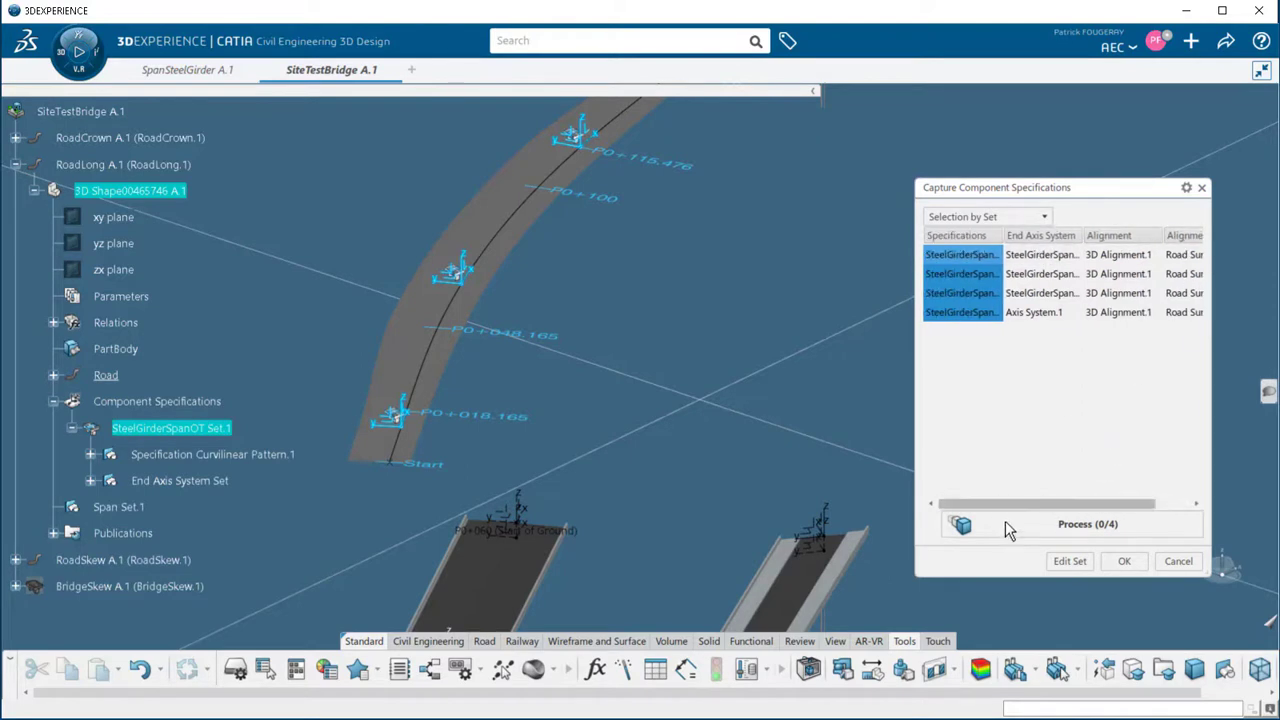
{"action": "left_click", "coordinate": [1066, 561]}
{"action": "left_click", "coordinate": [1010, 497]}
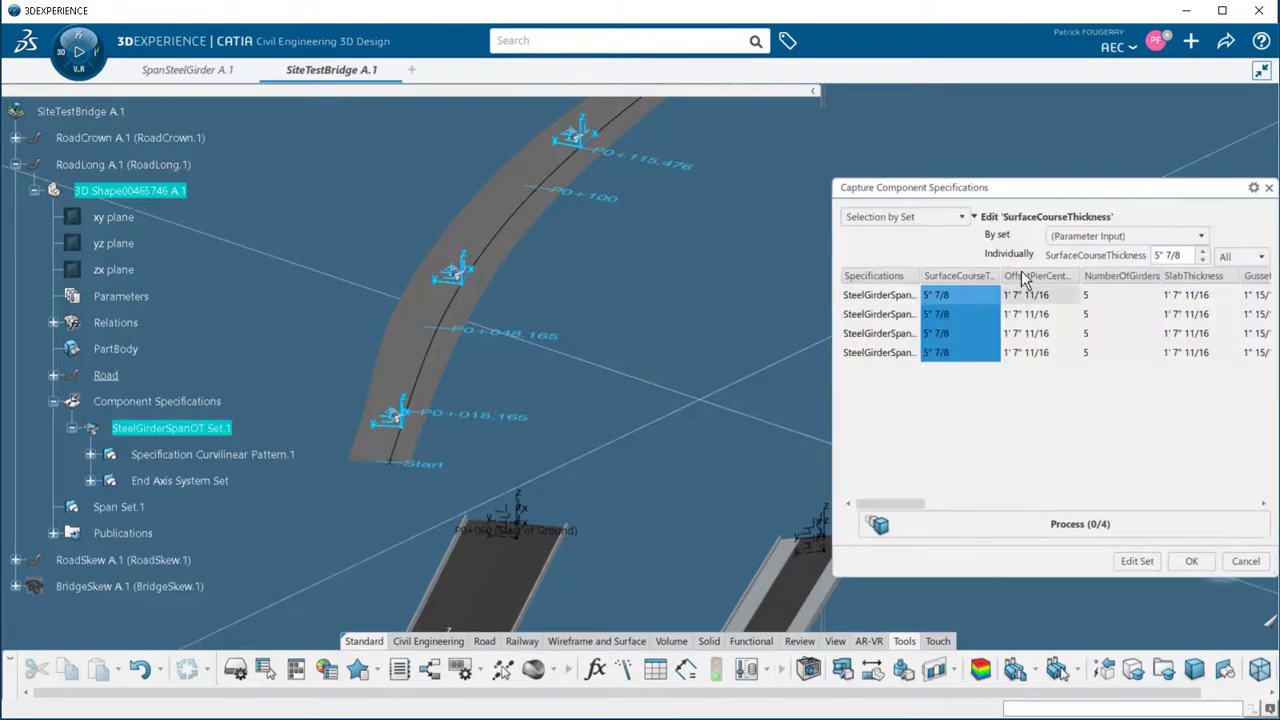
{"action": "left_click_drag", "start_coordinate": [631, 506], "coordinate": [647, 463]}
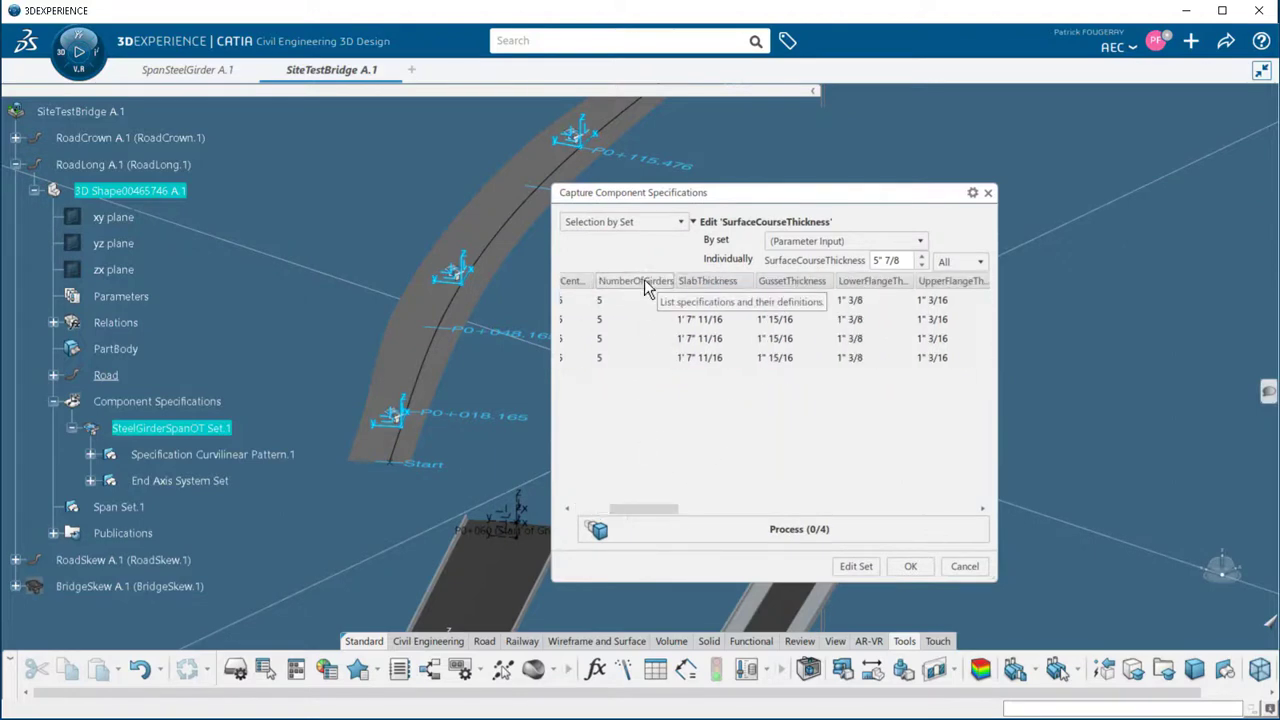
{"action": "left_click_drag", "start_coordinate": [655, 510], "coordinate": [840, 515]}
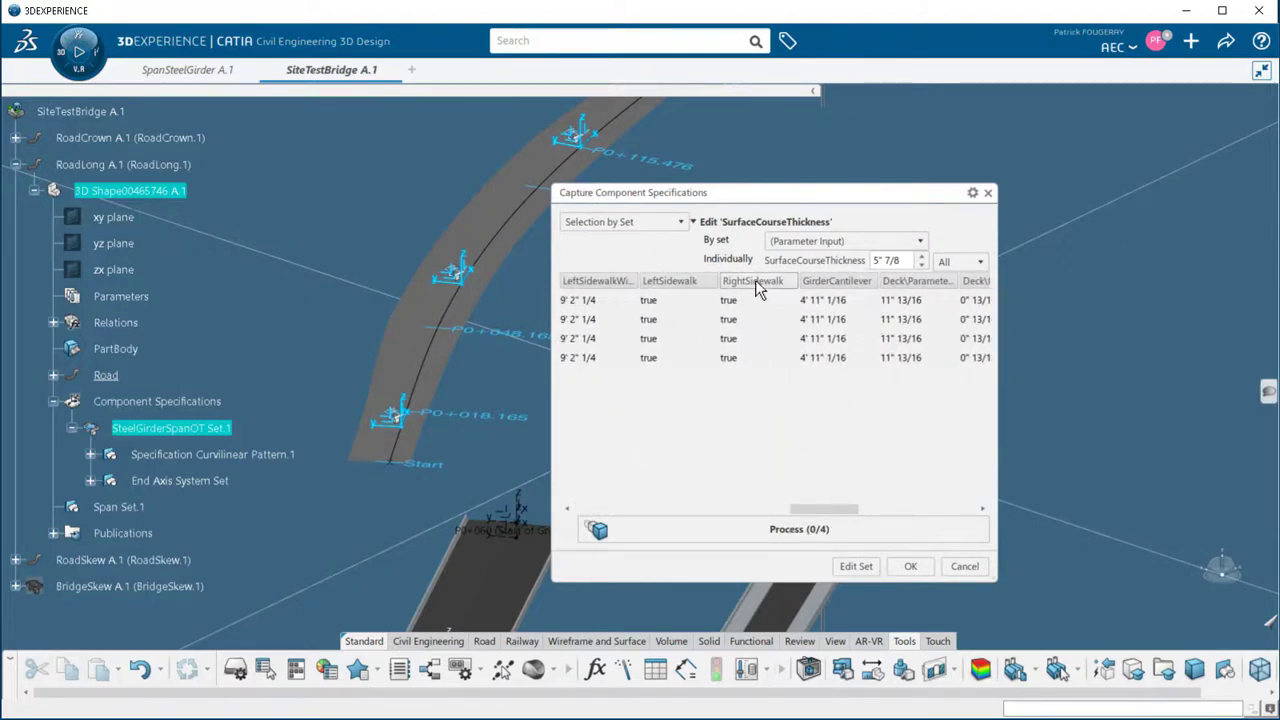
{"action": "left_click", "coordinate": [856, 566]}
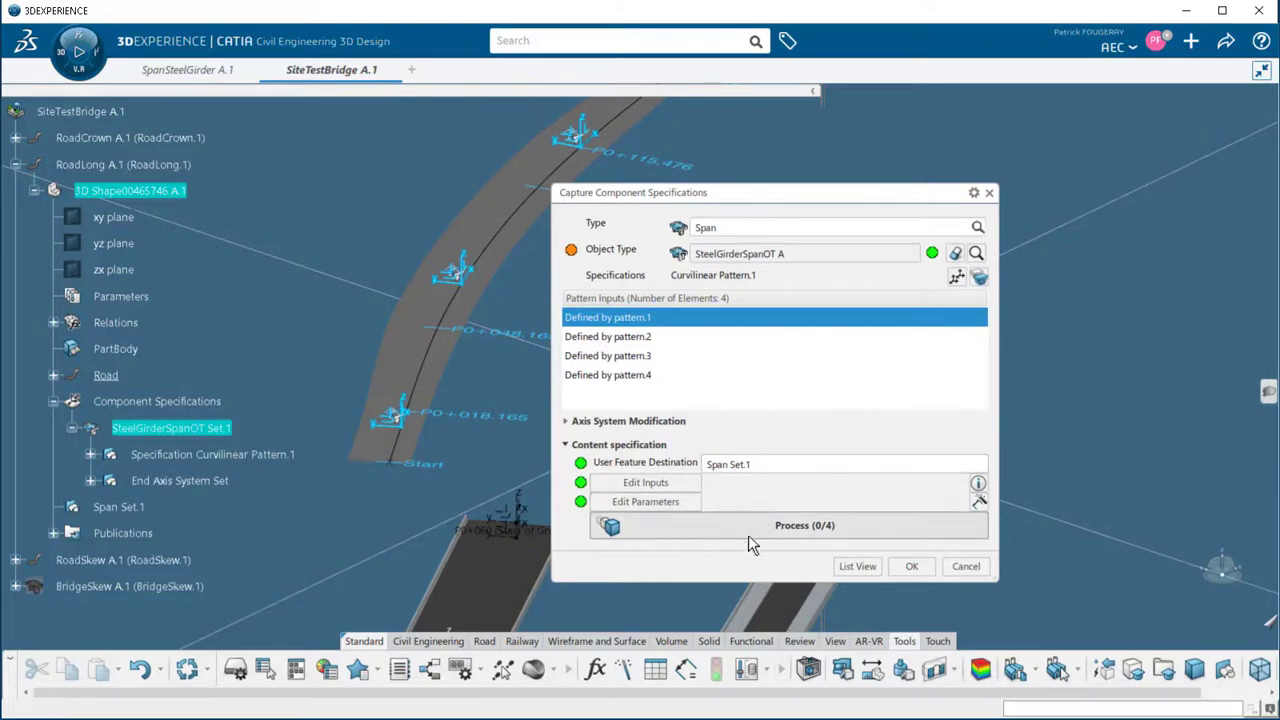
{"action": "left_click", "coordinate": [806, 528]}
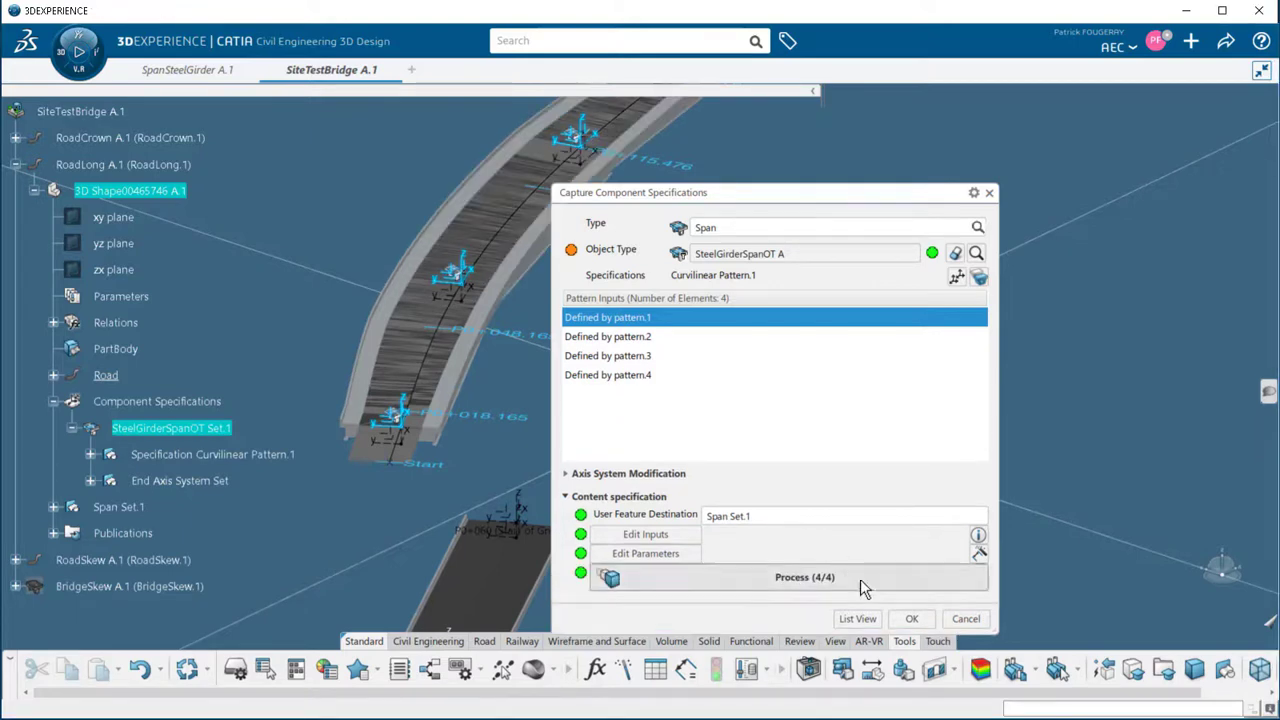
Accept the four generated spans and hide the RoadLong road so only the curved girder spans show
{"action": "left_click", "coordinate": [910, 618]}
{"action": "middle_click_drag", "start_coordinate": [626, 451], "coordinate": [560, 420]}
{"action": "right_click", "coordinate": [108, 376]}
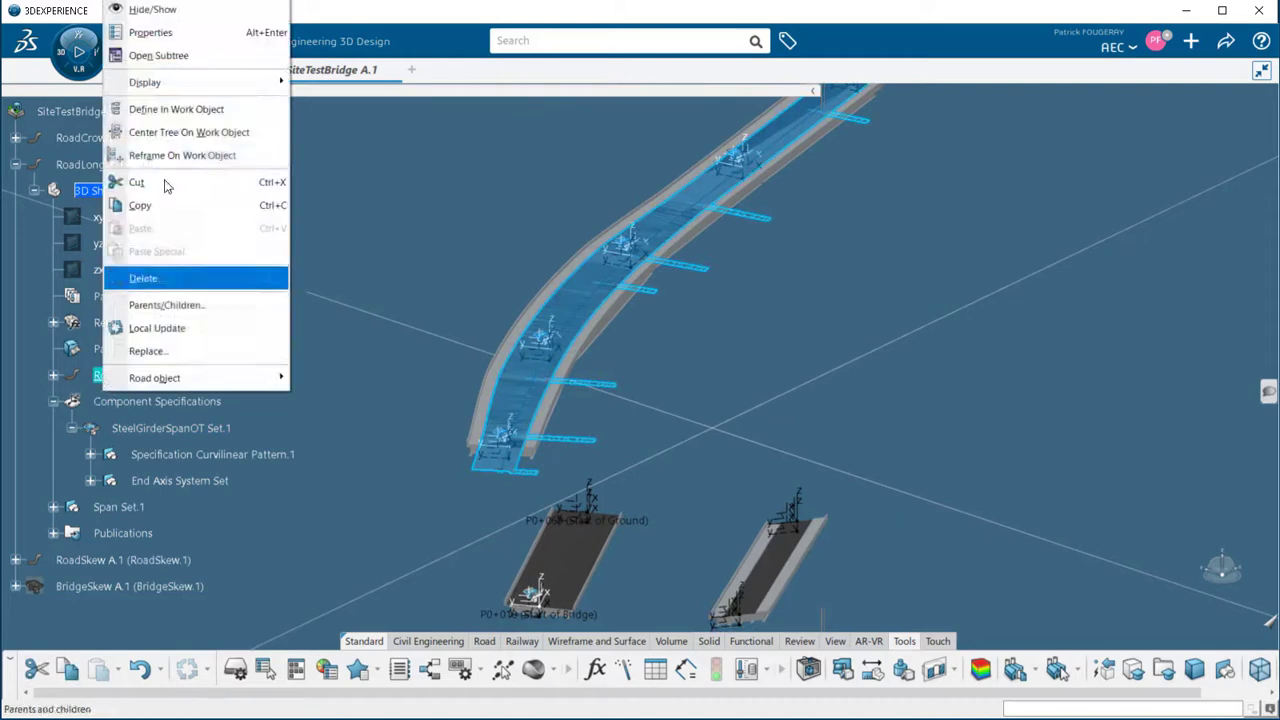
{"action": "left_click", "coordinate": [176, 16]}
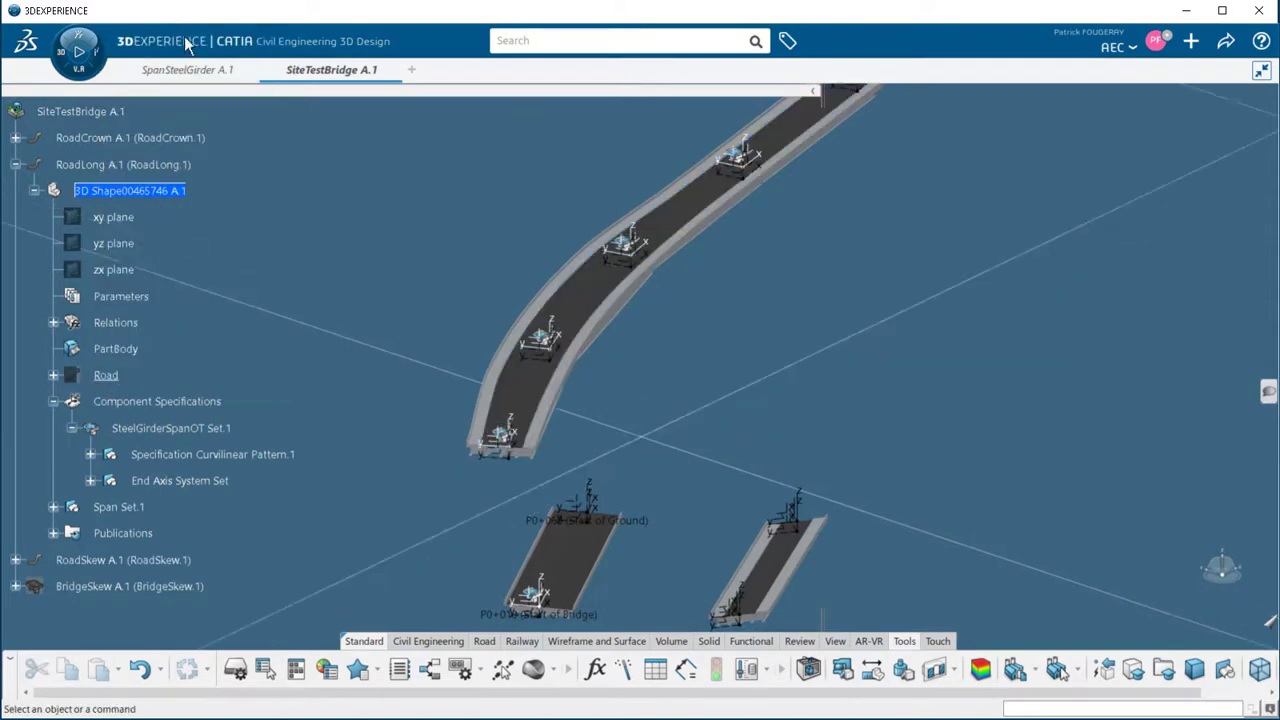